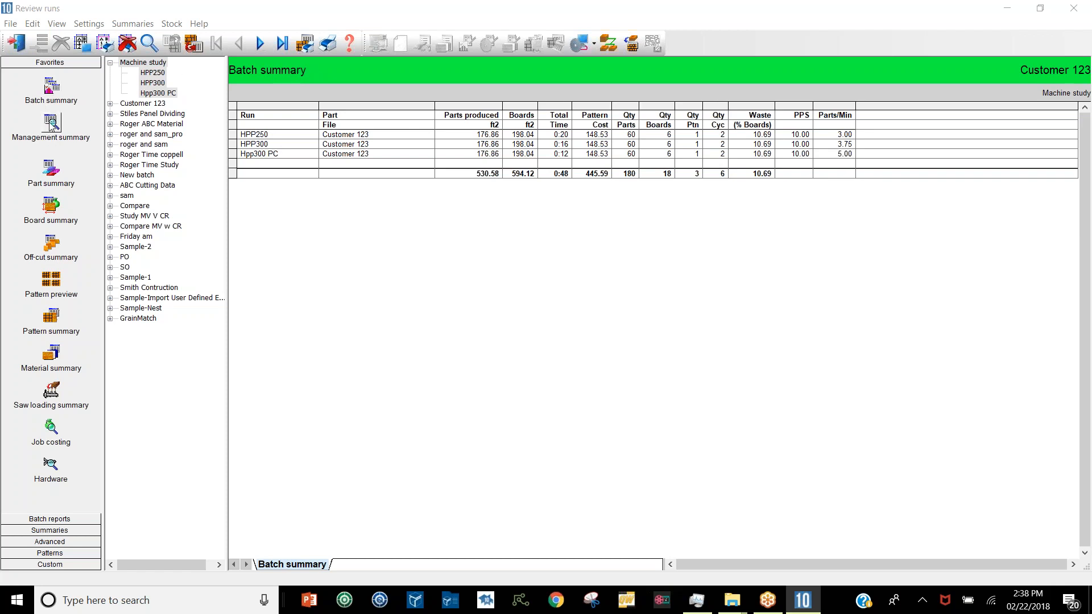
# - Review the management, part, board and off-cut summaries and the pattern preview of the HPP250 run
pyautogui.click(50, 126)
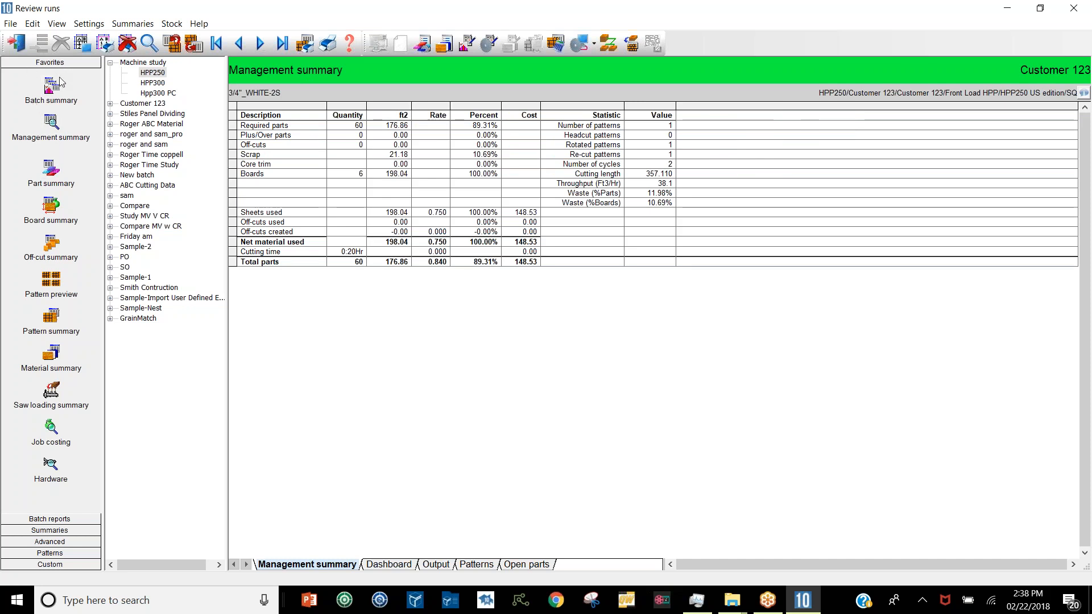
pyautogui.click(50, 171)
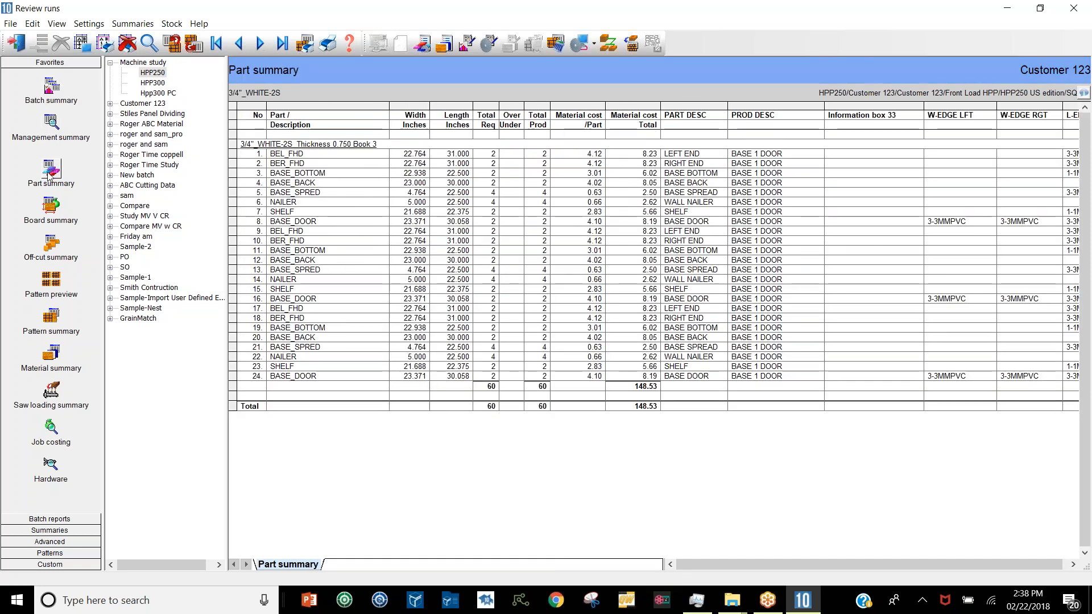
pyautogui.click(54, 207)
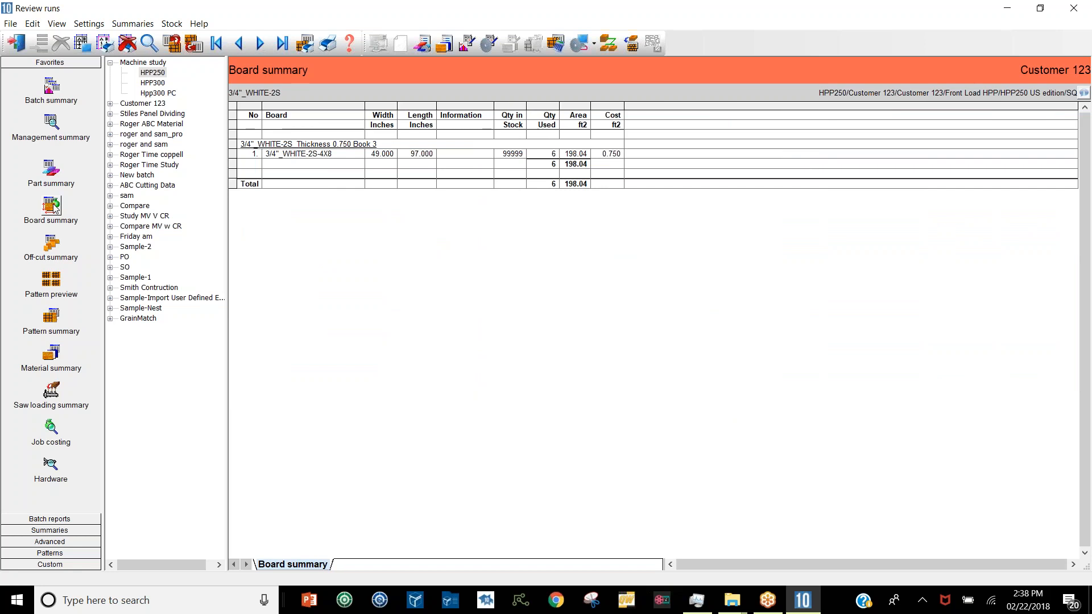
pyautogui.click(53, 245)
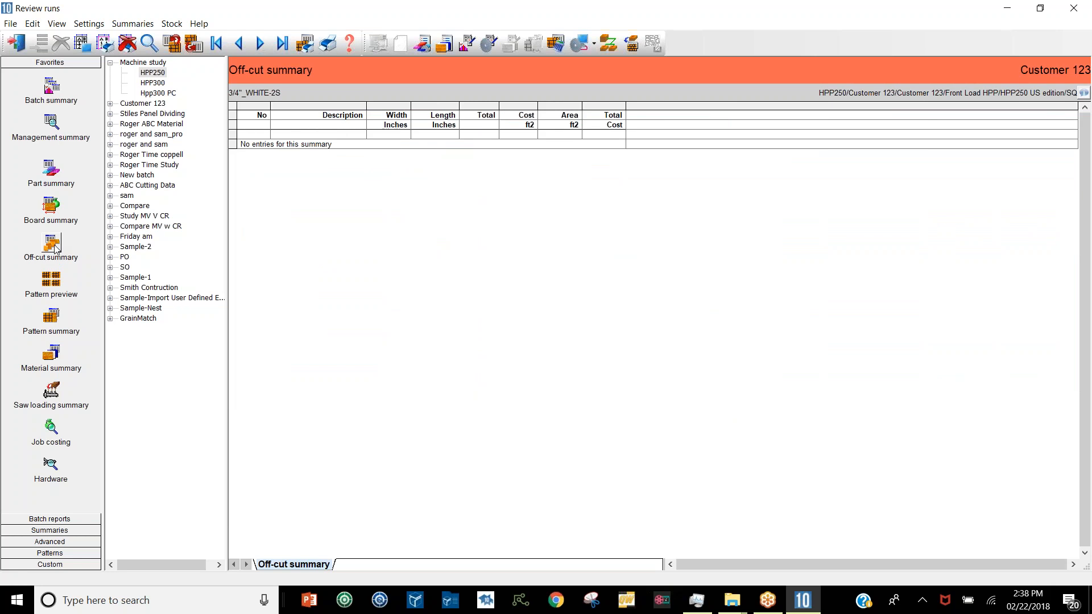
pyautogui.click(51, 281)
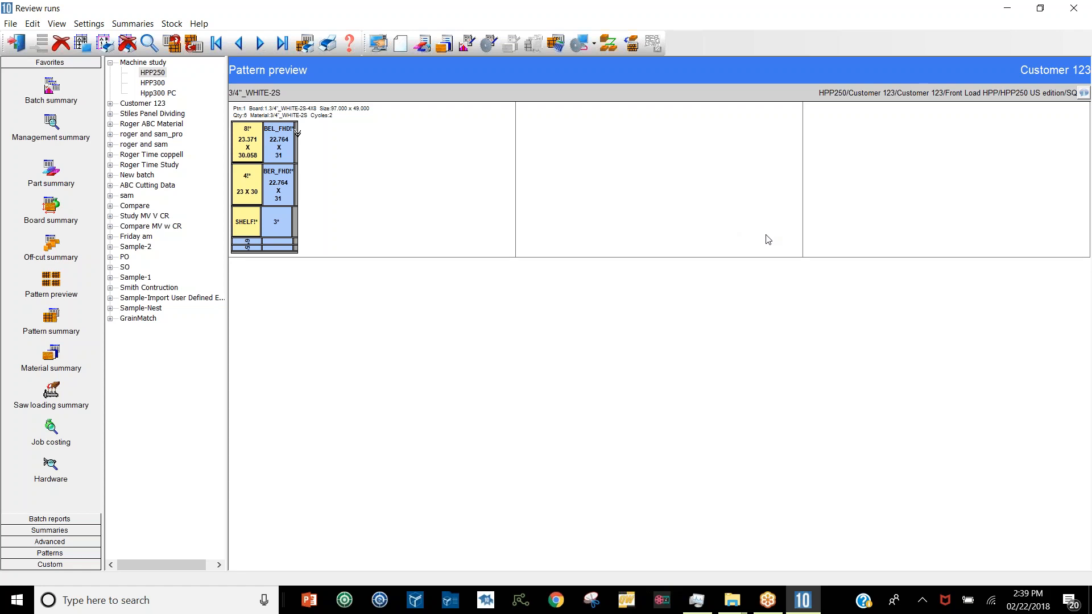
# - Set the pattern preview layout to 2 drawings across and 2 down
pyautogui.click(83, 44)
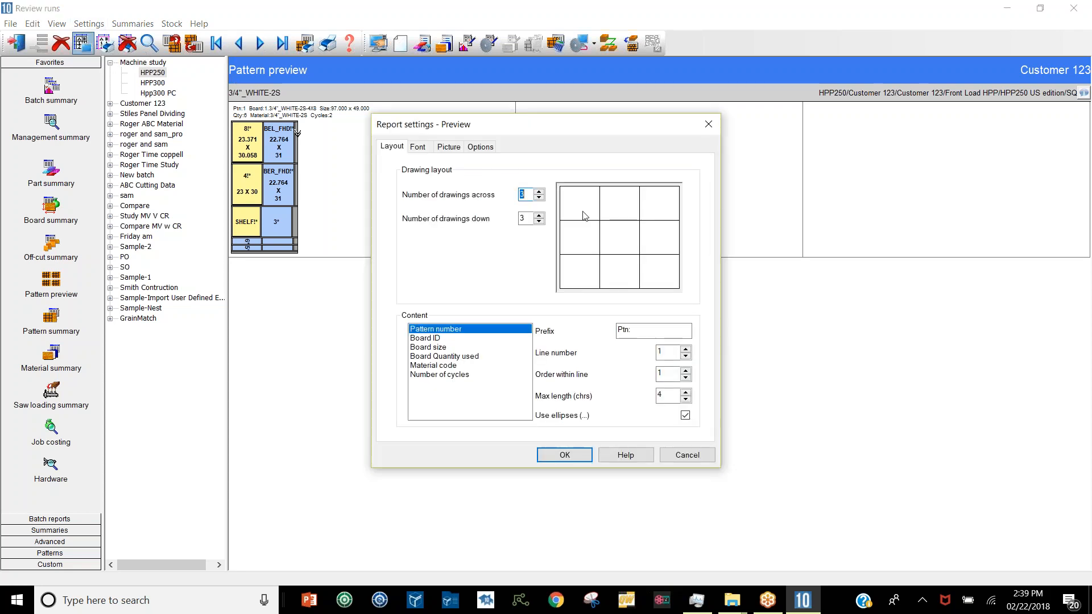
pyautogui.click(539, 192)
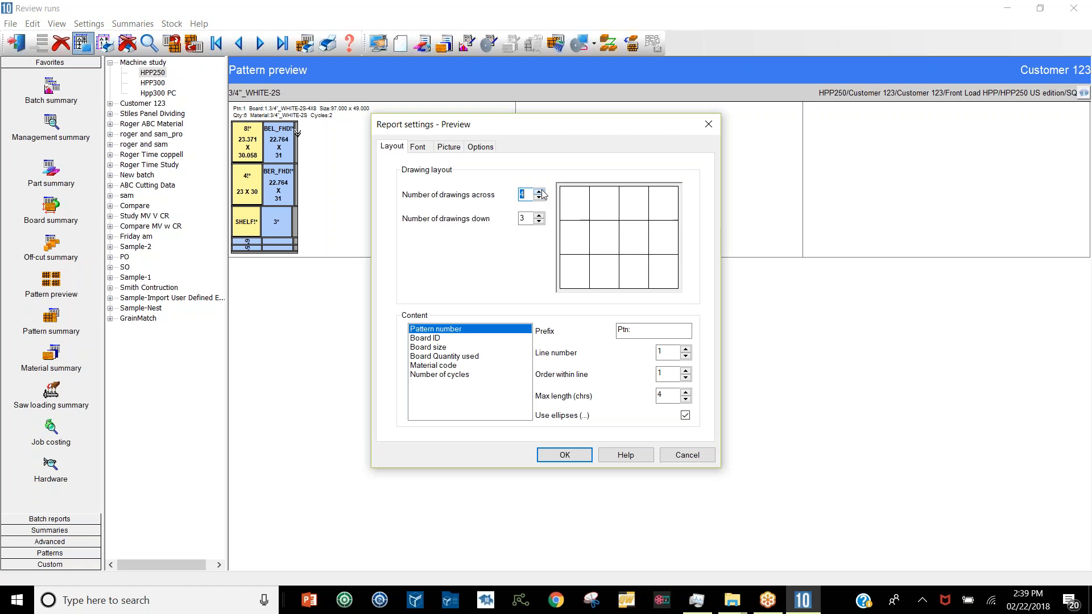
pyautogui.click(538, 198)
pyautogui.click(538, 198)
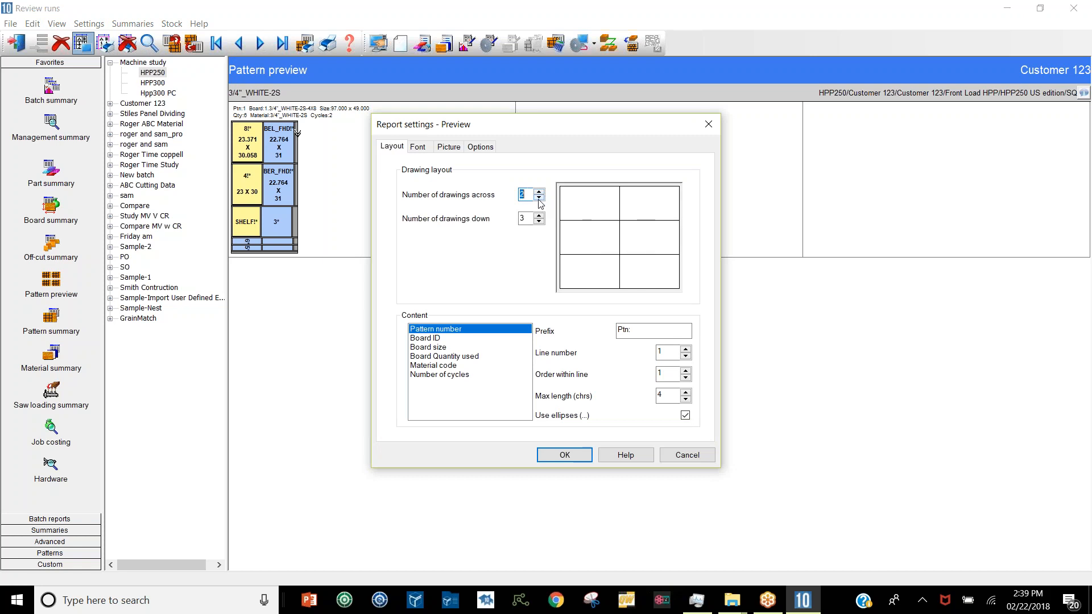
pyautogui.click(538, 222)
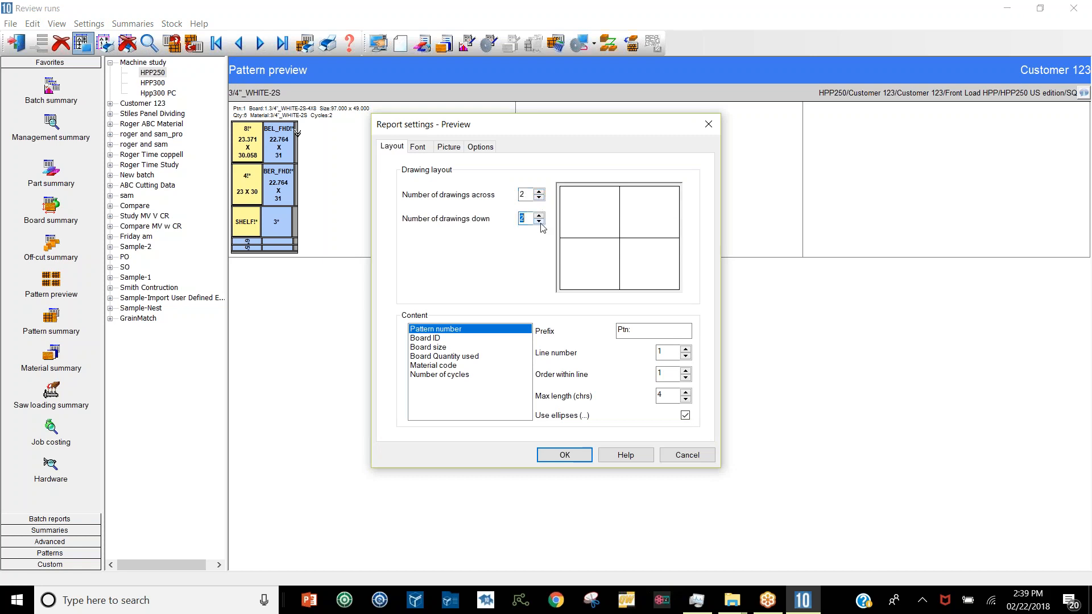
pyautogui.click(565, 455)
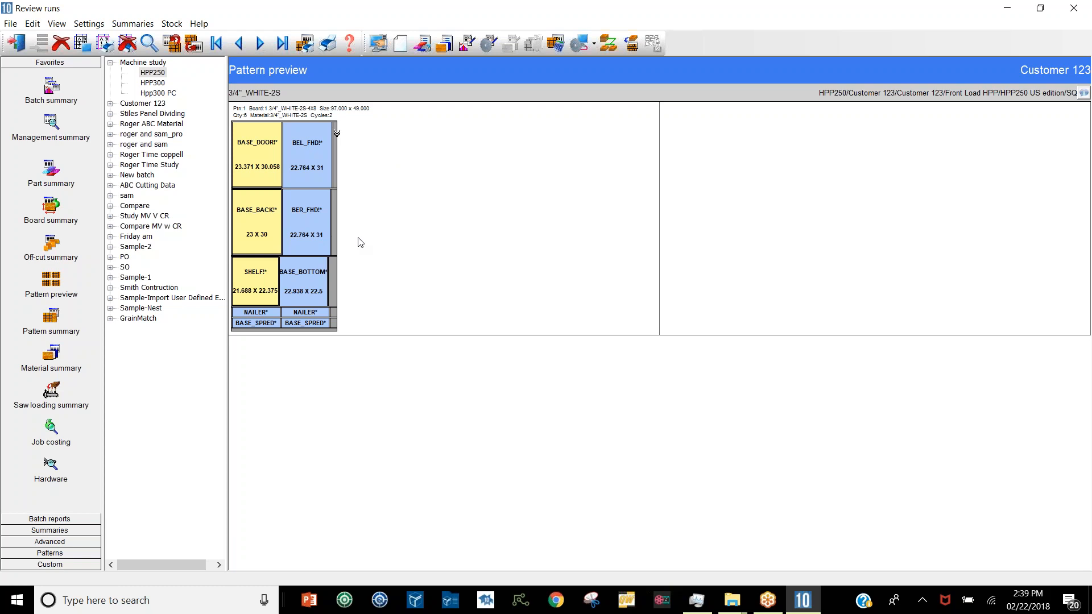
# - Set the pattern preview layout to 4 drawings across and 3 down
pyautogui.click(80, 44)
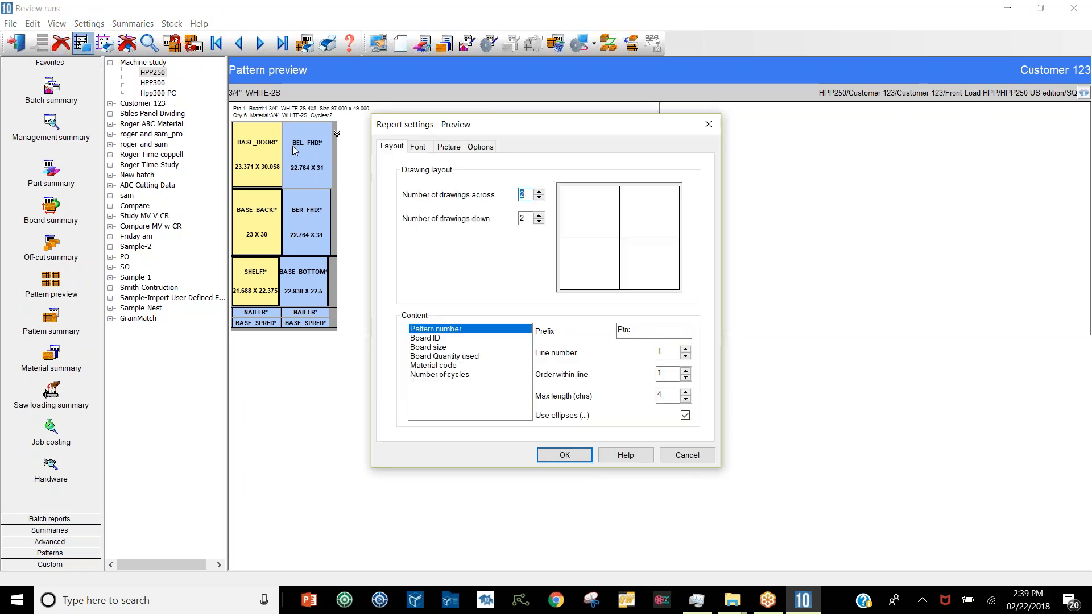
pyautogui.click(539, 193)
pyautogui.click(539, 193)
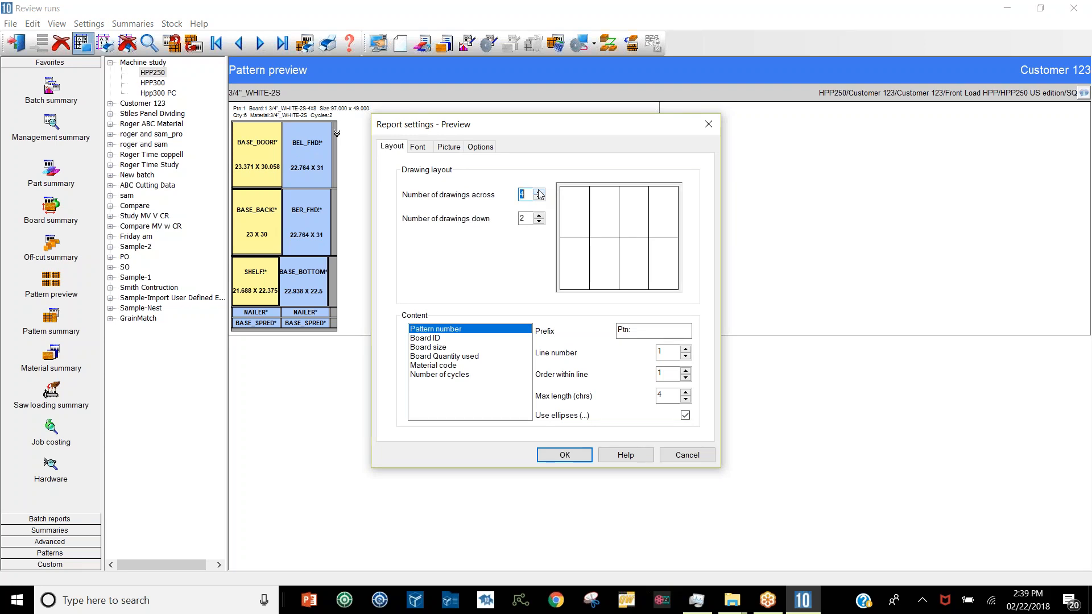
pyautogui.click(539, 216)
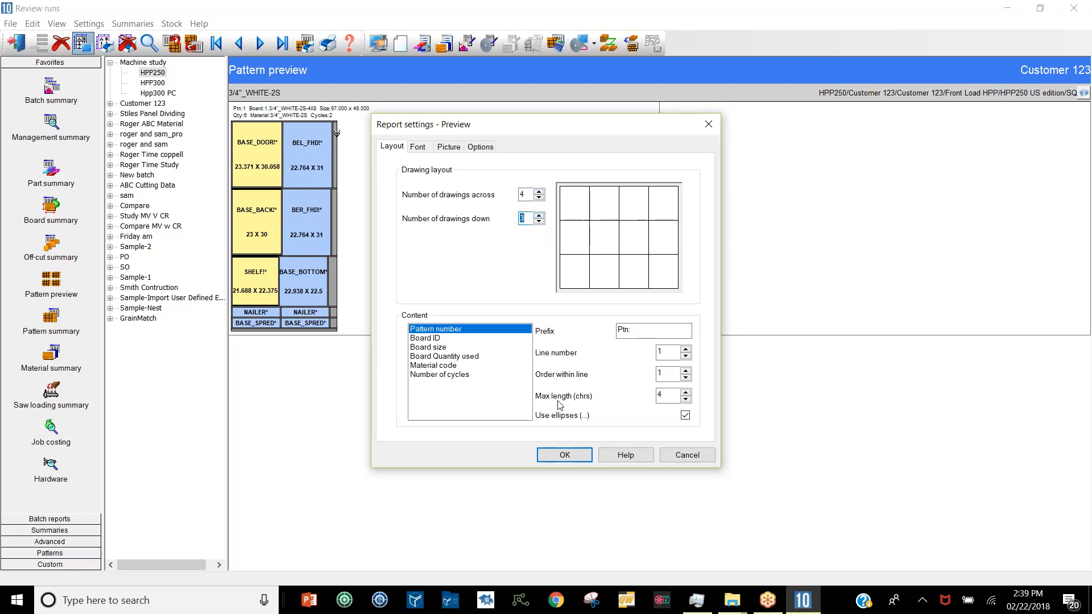
pyautogui.click(566, 455)
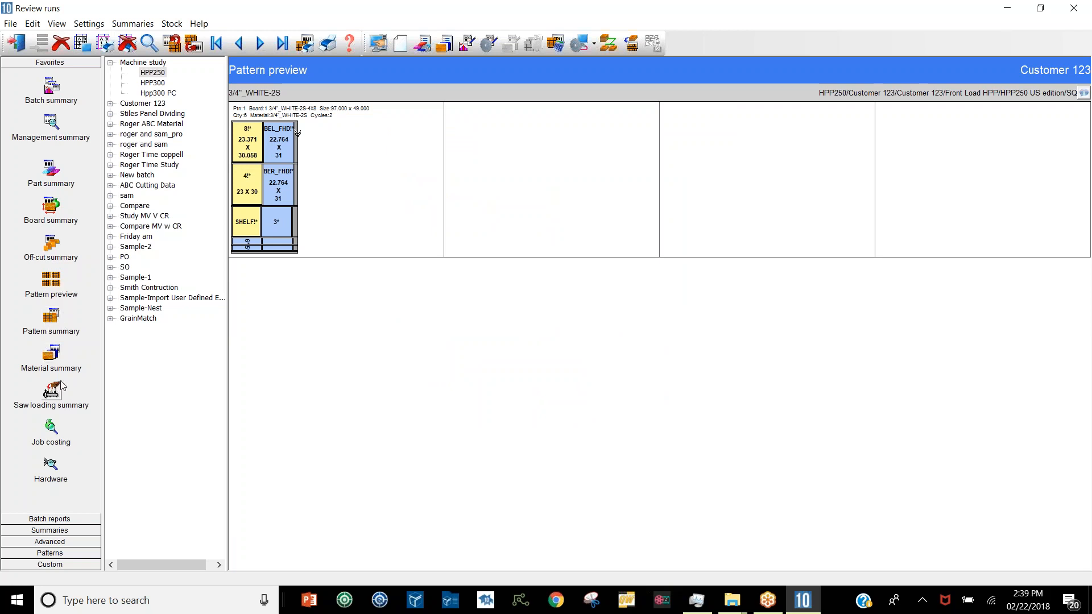
# - View the HPP250 run's full-size pattern drawing and its edging summary
pyautogui.doubleClick(383, 202)
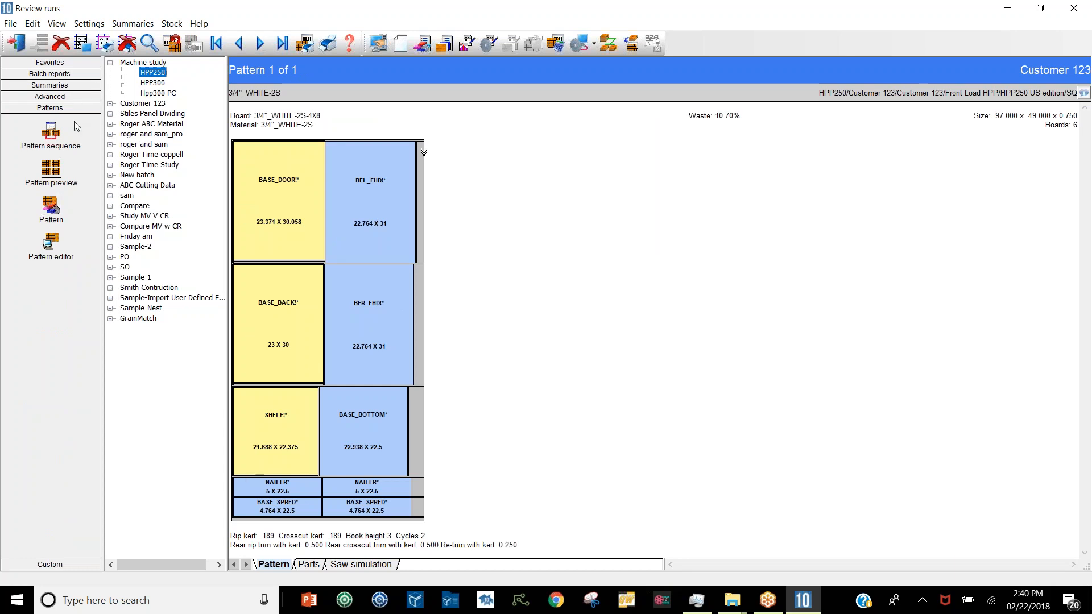
pyautogui.click(57, 86)
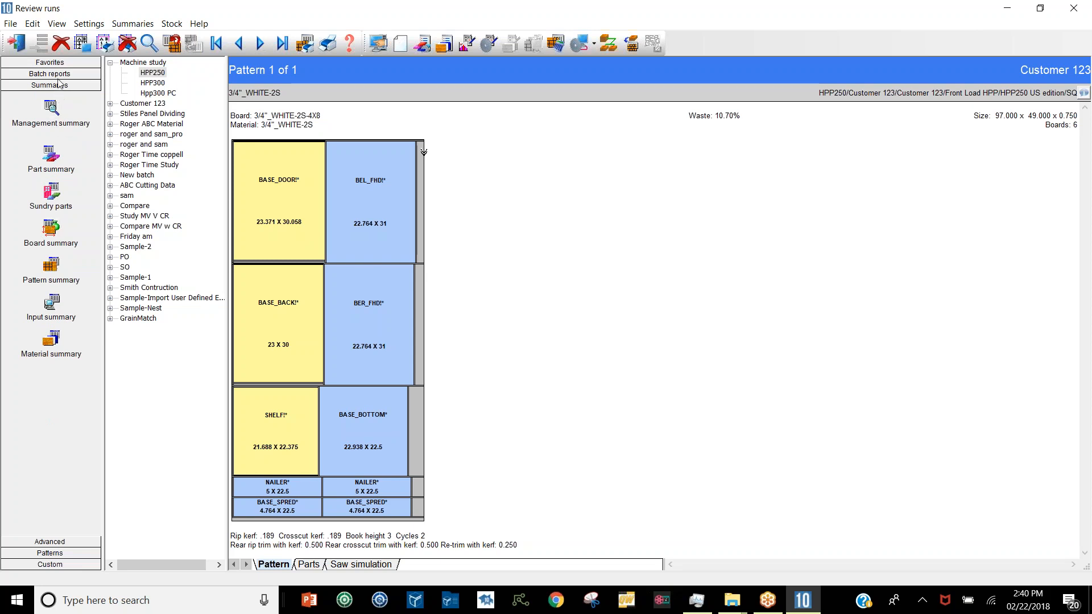
pyautogui.click(70, 543)
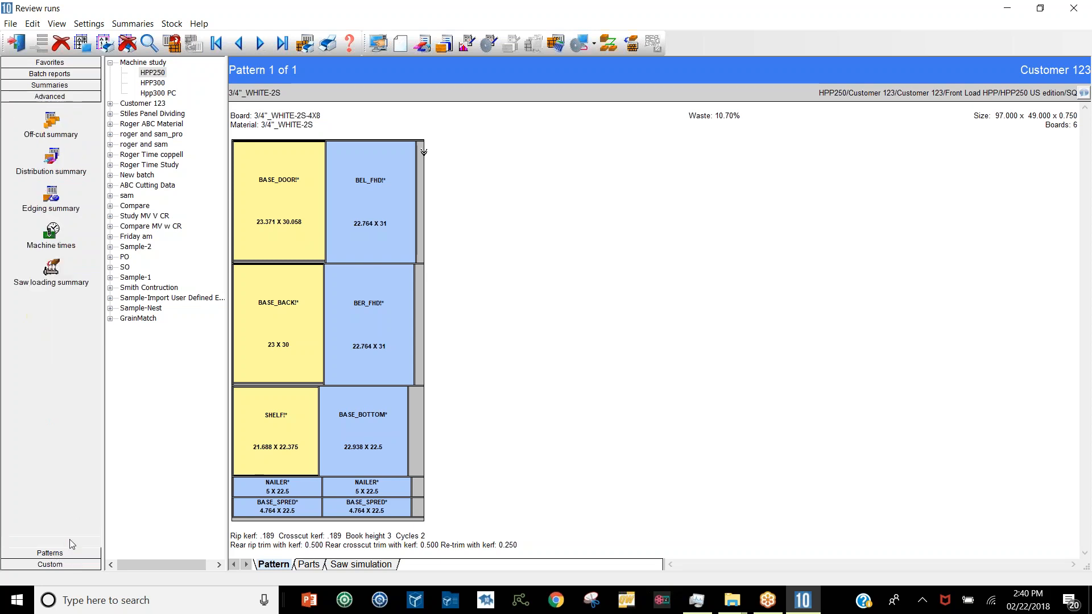
pyautogui.click(51, 194)
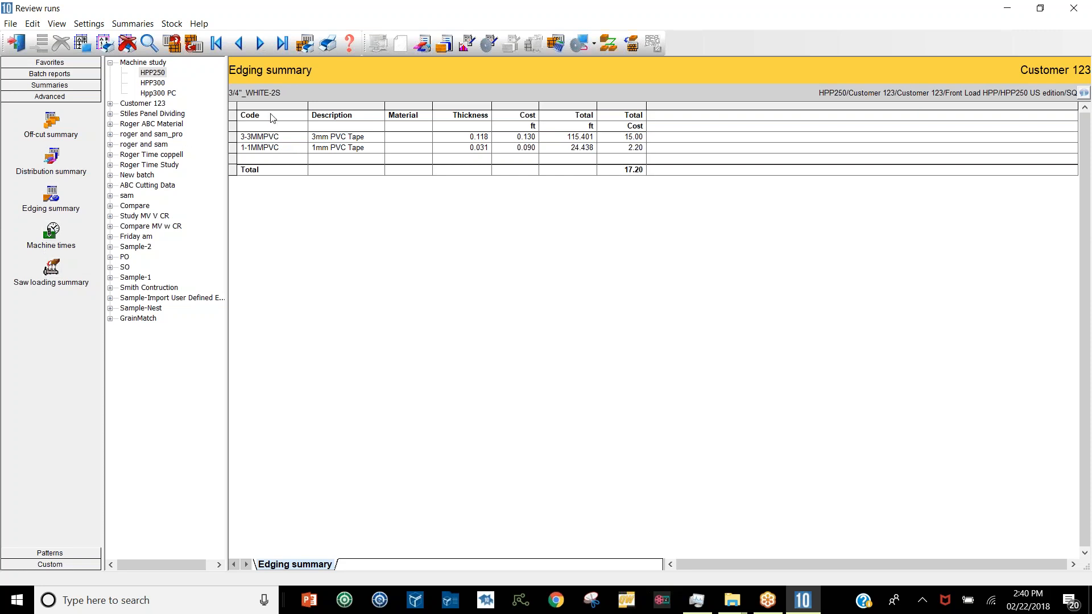
# - Compare the Machine study batch summary and the management summaries of the HPP250, HPP300 and Hpp300 PC runs
pyautogui.click(157, 74)
pyautogui.click(147, 63)
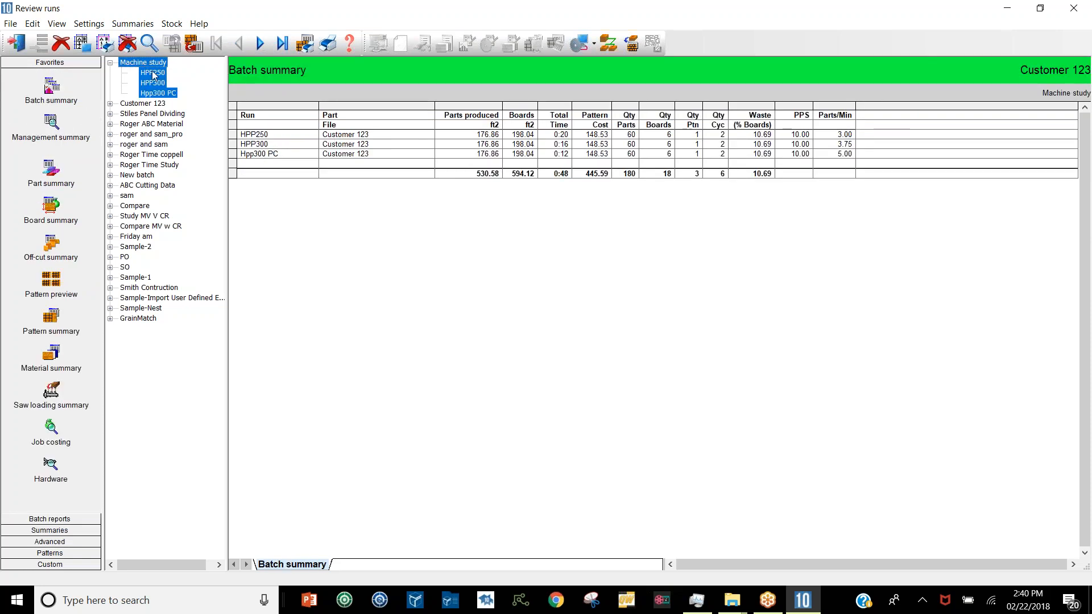
pyautogui.click(158, 75)
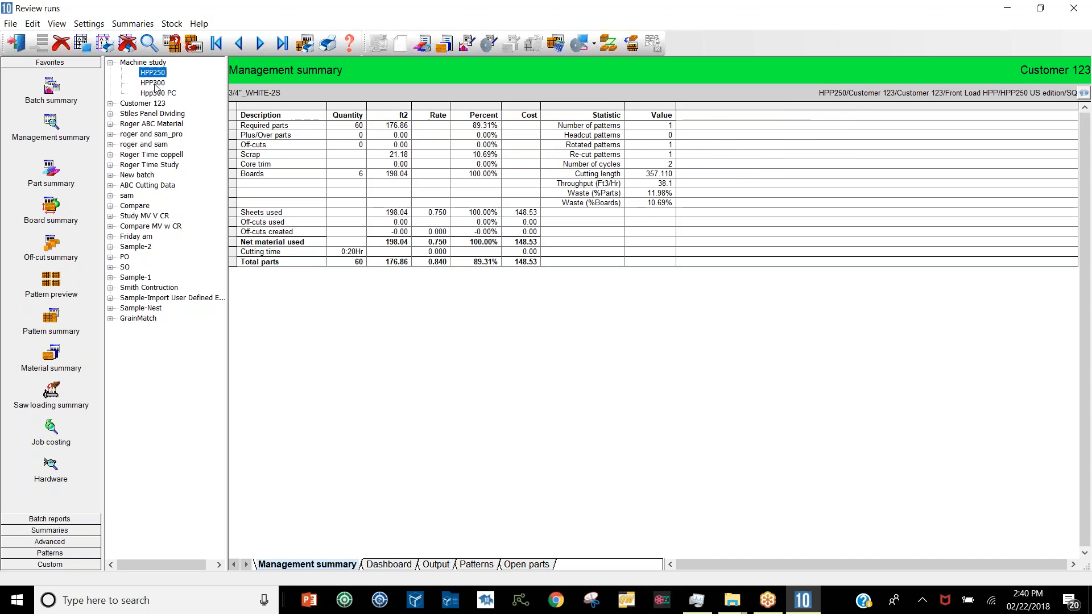
pyautogui.click(154, 84)
pyautogui.click(156, 73)
pyautogui.click(46, 124)
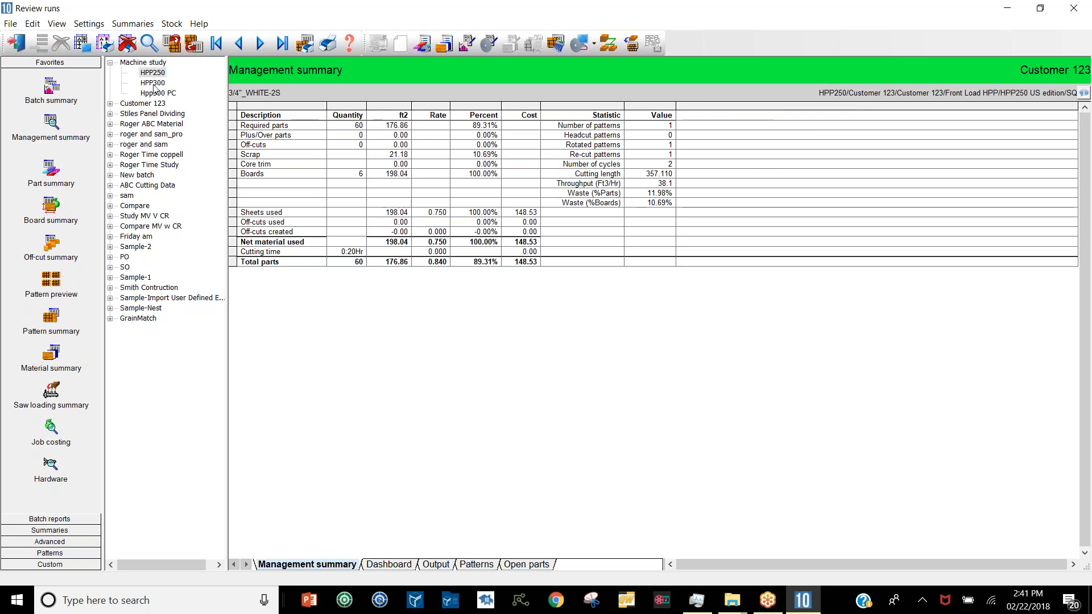
pyautogui.click(154, 83)
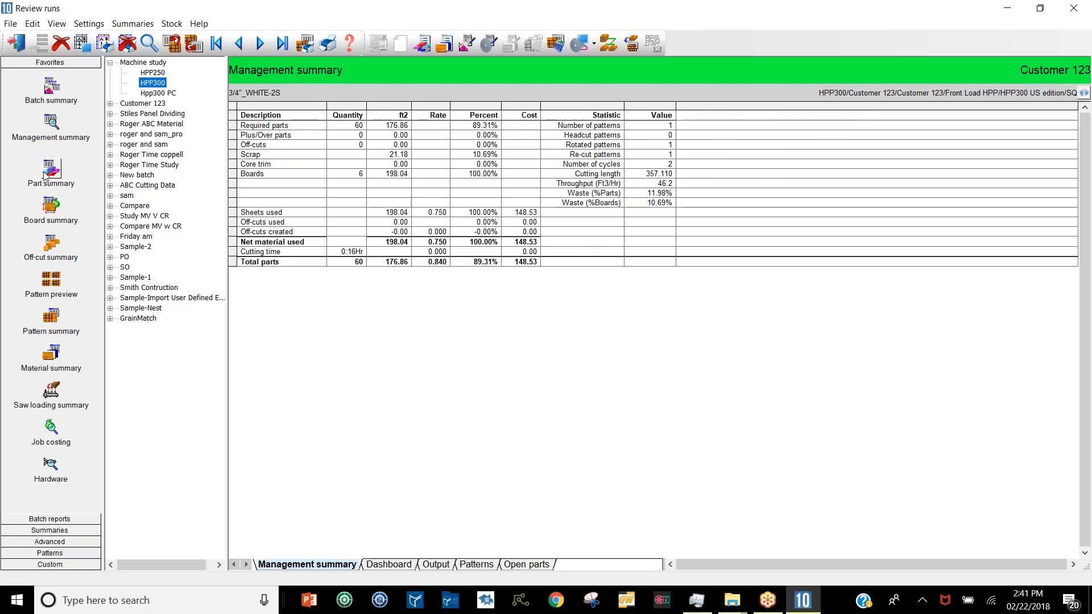
pyautogui.click(153, 93)
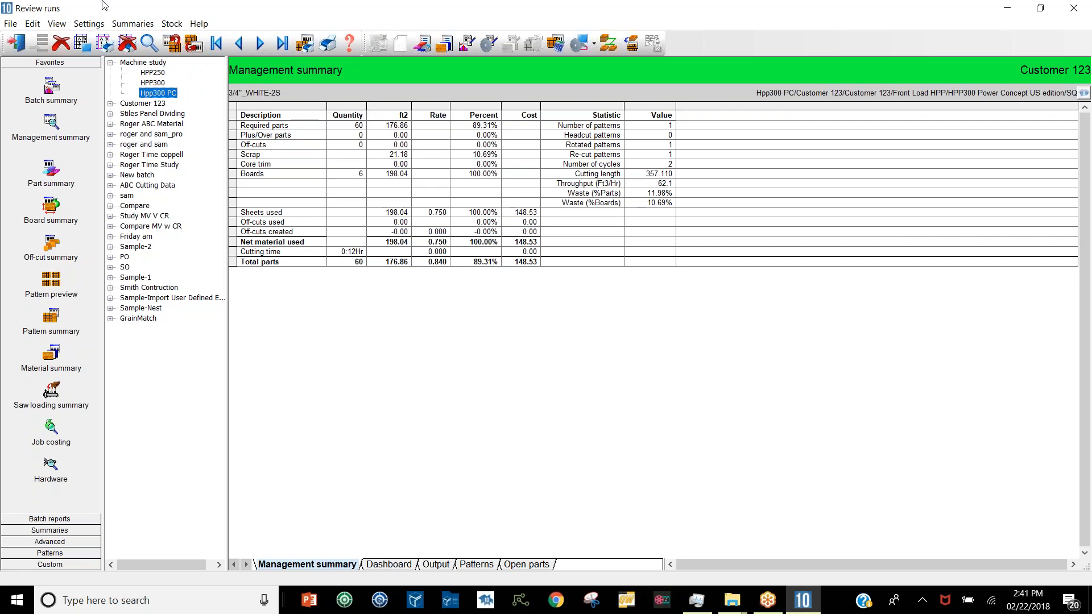
# - Open the settings for the default printed summaries
pyautogui.click(10, 24)
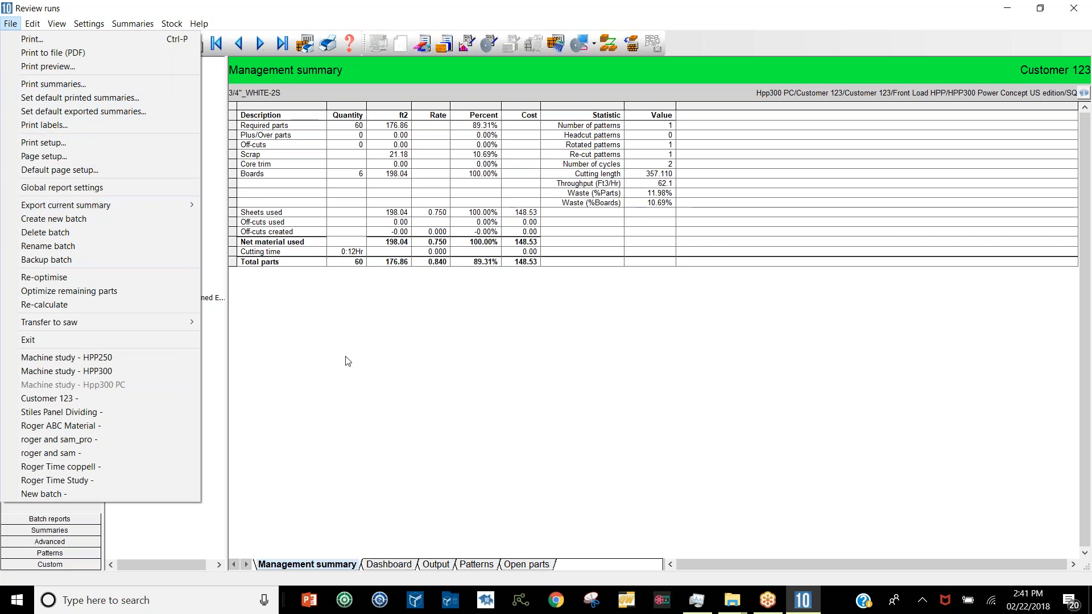
pyautogui.moveTo(32, 25)
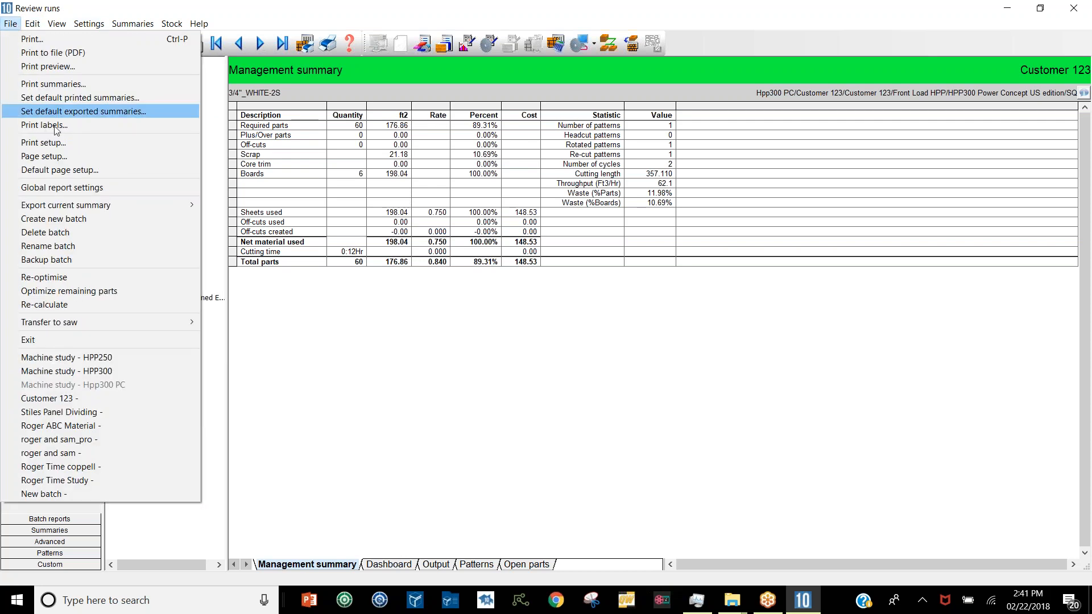
pyautogui.click(99, 99)
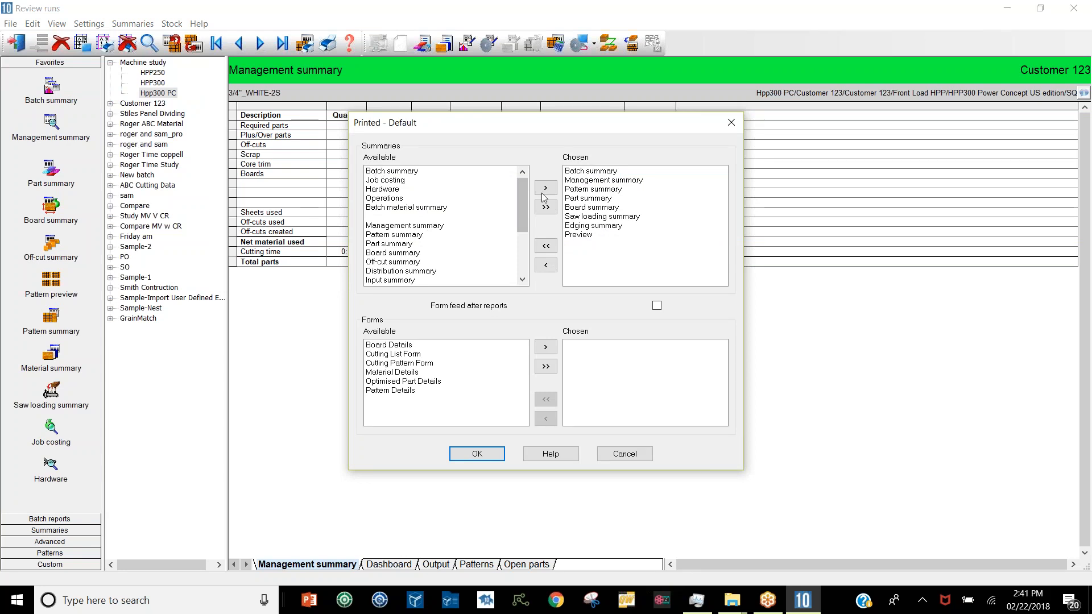
# - Add a second Pattern summary to the end of the chosen printed summaries and remove it again
pyautogui.click(391, 190)
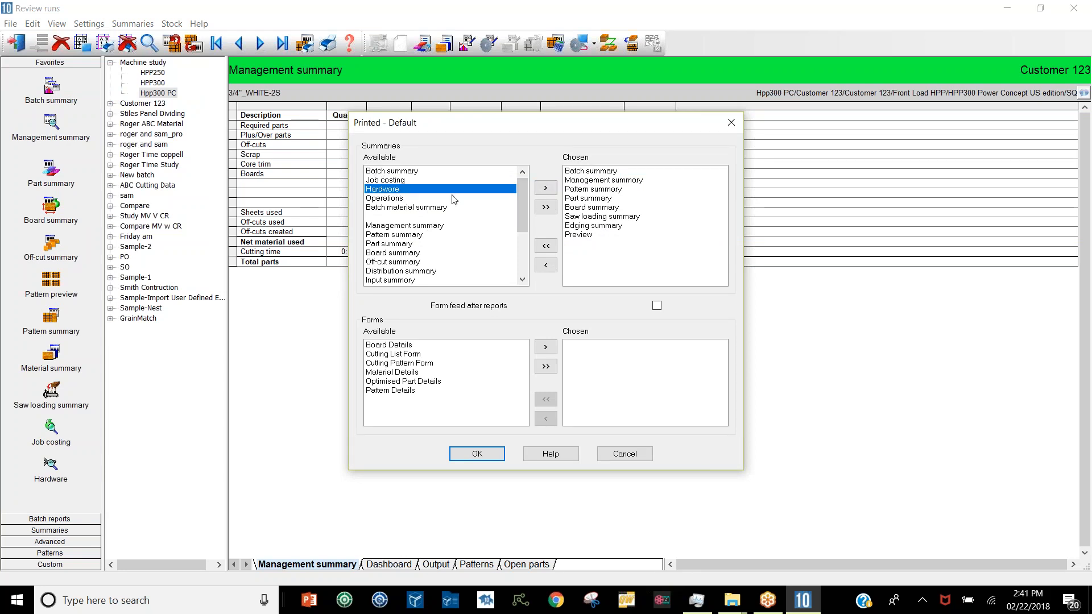
pyautogui.click(394, 236)
pyautogui.click(545, 188)
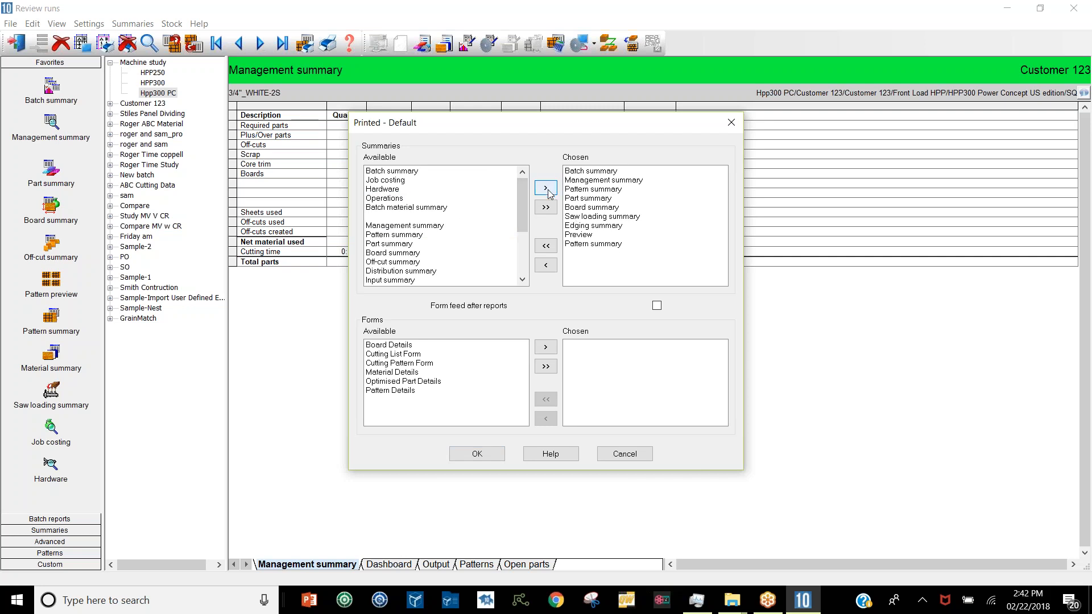
pyautogui.click(621, 249)
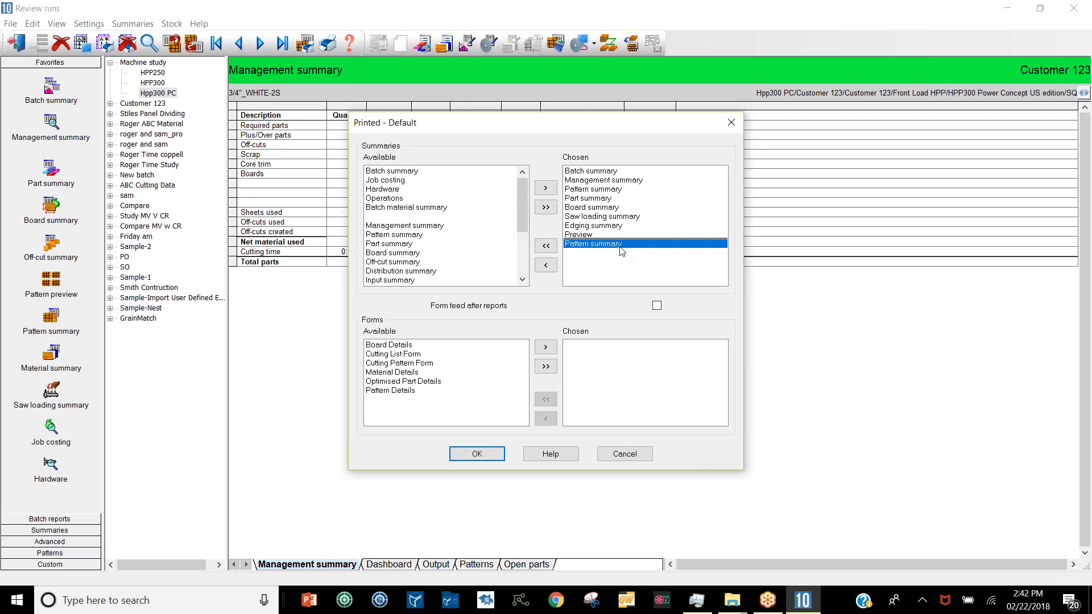
pyautogui.click(556, 266)
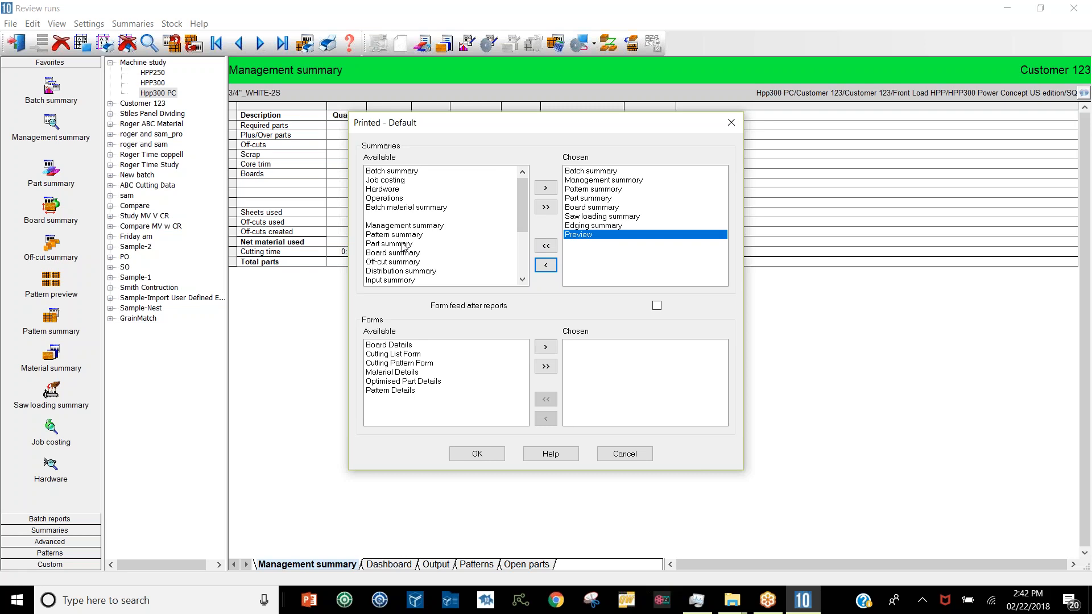
# - Add Pattern drawing and Part sizes for pattern to the default printed summaries, and move Edging summary below Preview
pyautogui.click(522, 279)
pyautogui.click(522, 279)
pyautogui.click(522, 279)
pyautogui.click(522, 279)
pyautogui.click(522, 279)
pyautogui.click(523, 280)
pyautogui.click(522, 279)
pyautogui.click(522, 279)
pyautogui.click(402, 254)
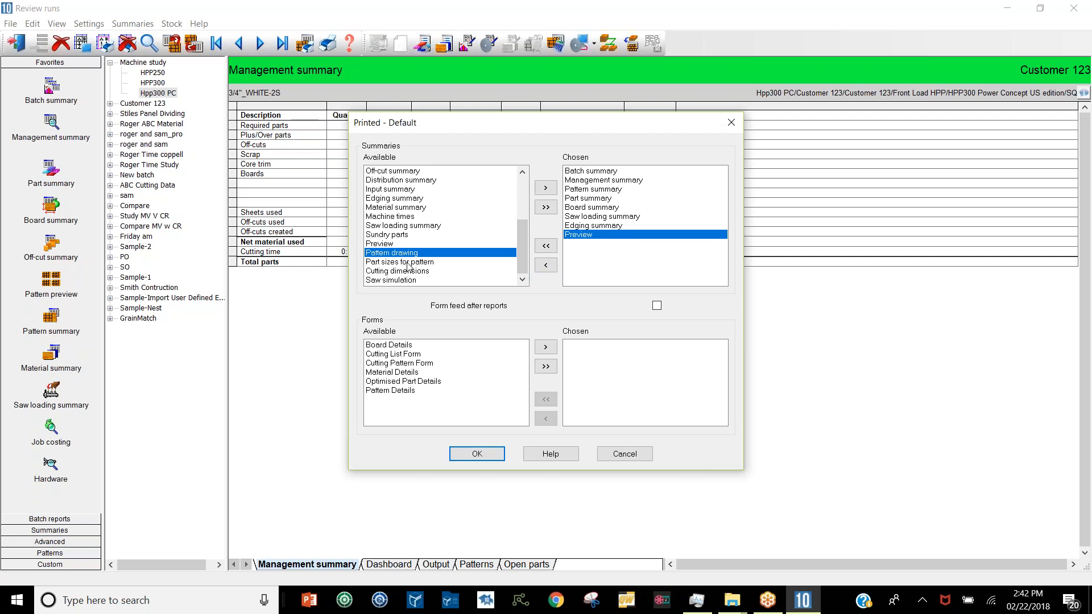
pyautogui.keyDown('shift'); pyautogui.click(409, 263); pyautogui.keyUp('shift')
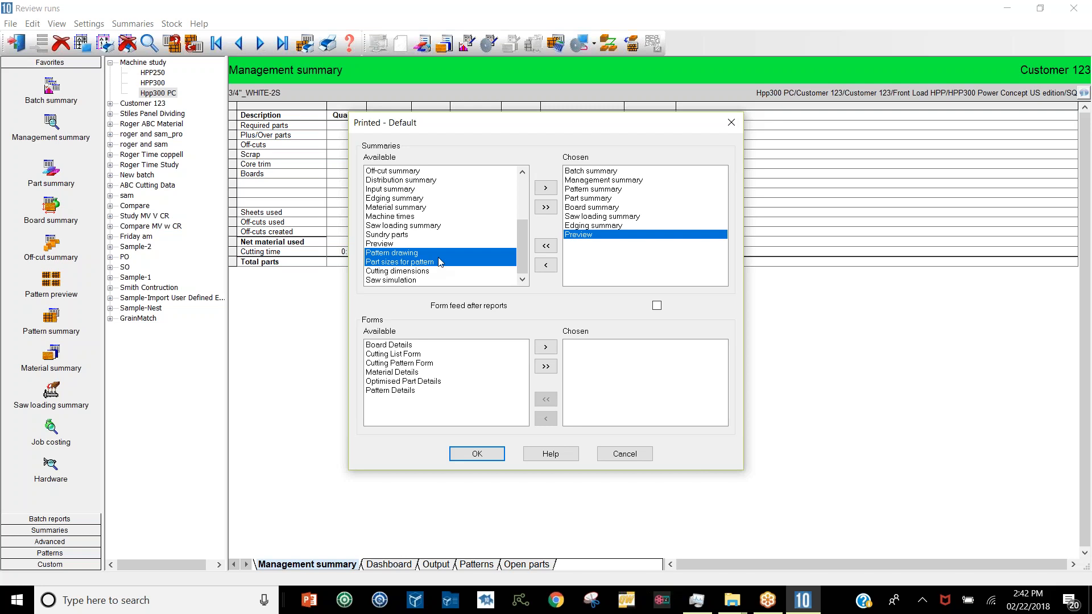
pyautogui.click(545, 189)
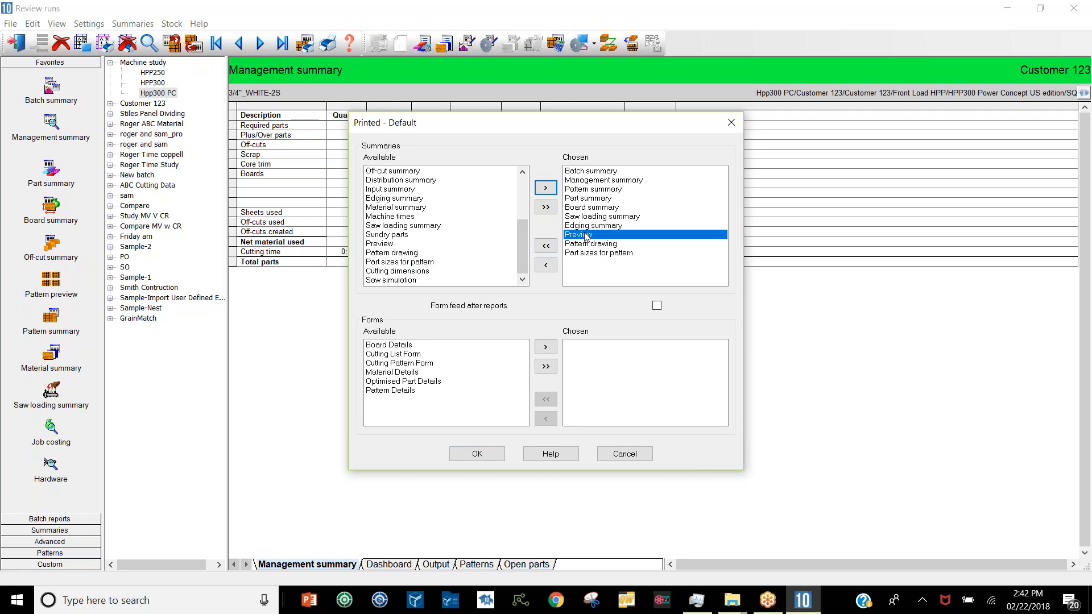
pyautogui.moveTo(589, 226)
pyautogui.mouseDown()
pyautogui.moveTo(588, 198)
pyautogui.moveTo(608, 247)
pyautogui.mouseUp()
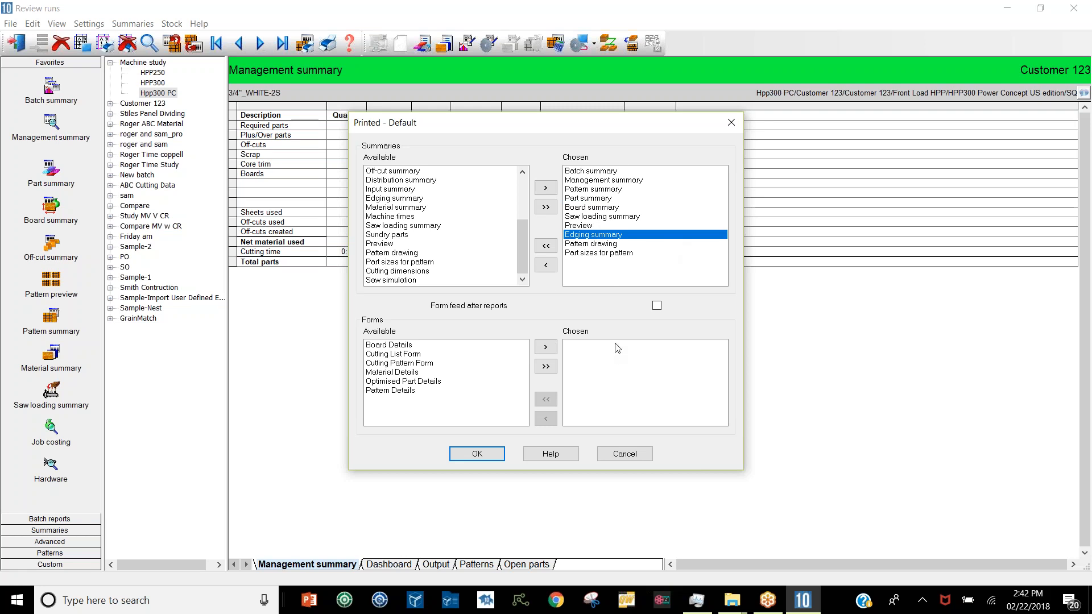
pyautogui.click(478, 455)
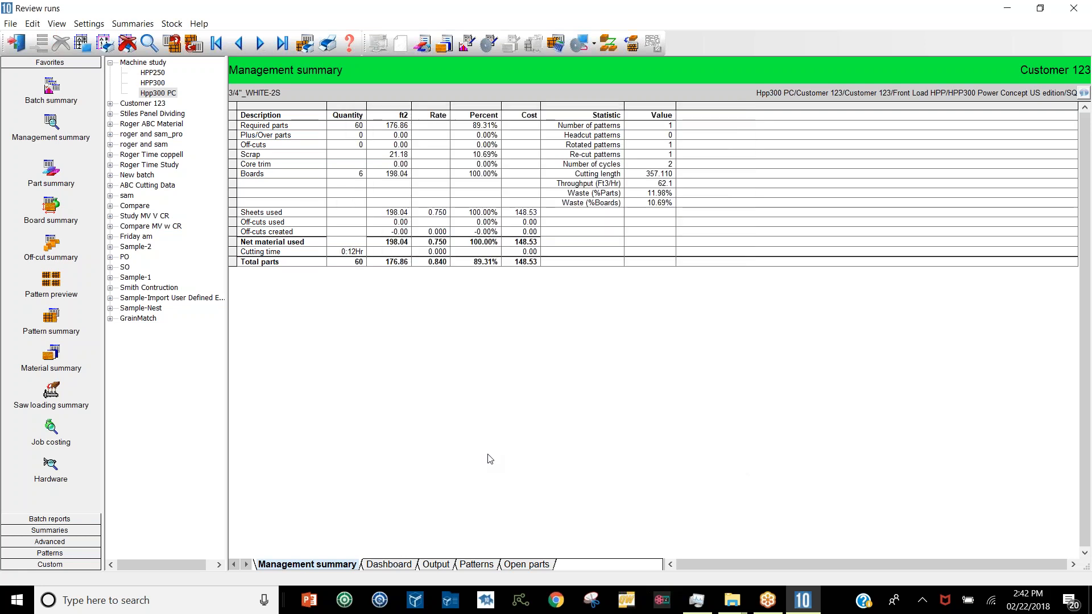
# - Preview the printed page of the Hpp300 PC run's management summary and close the preview
pyautogui.click(14, 24)
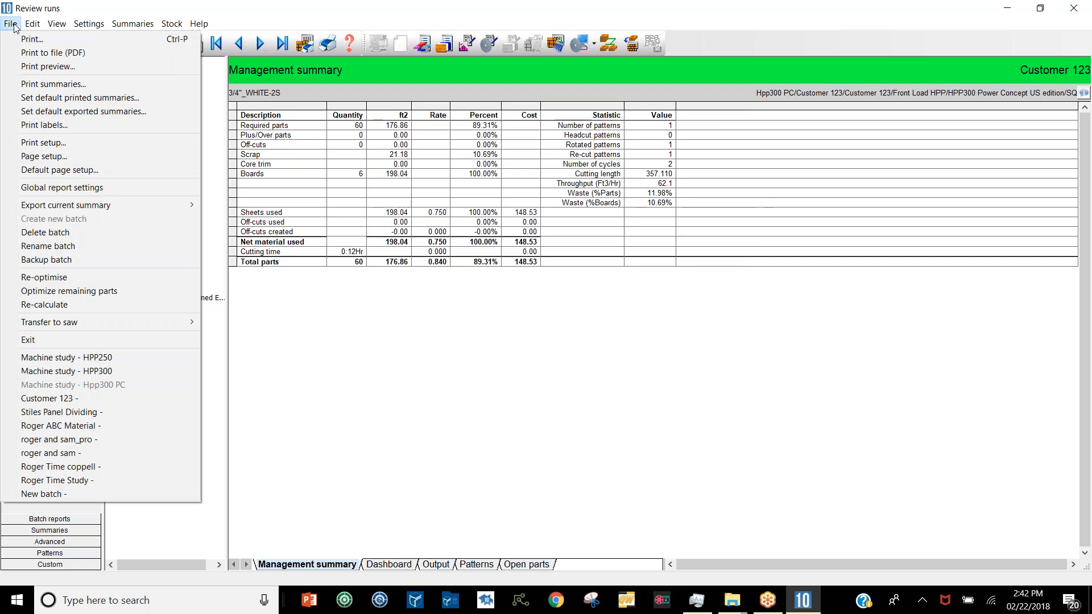
pyautogui.click(78, 67)
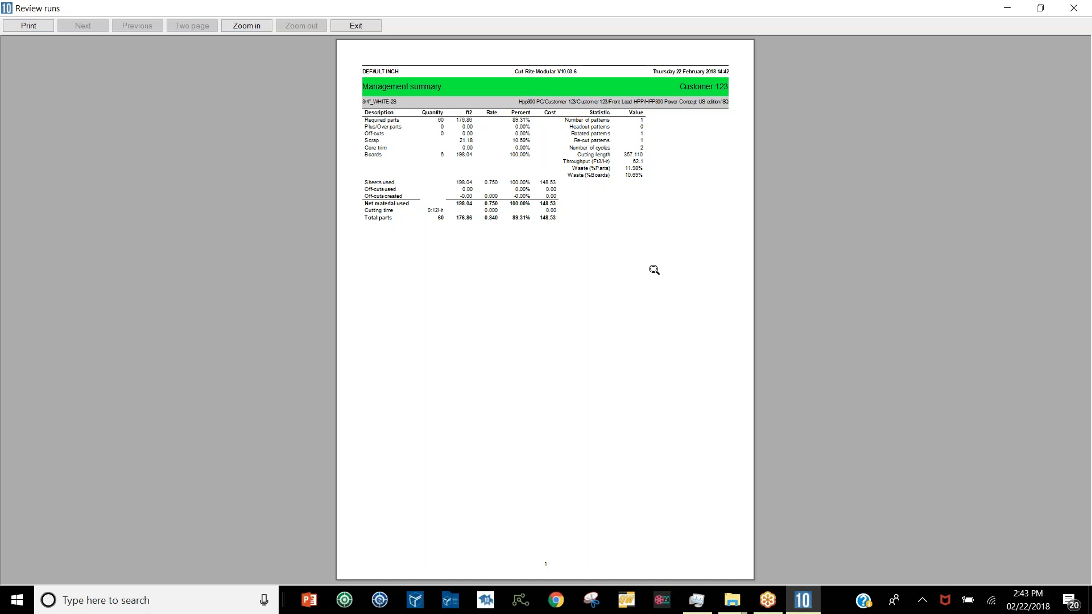
pyautogui.click(357, 26)
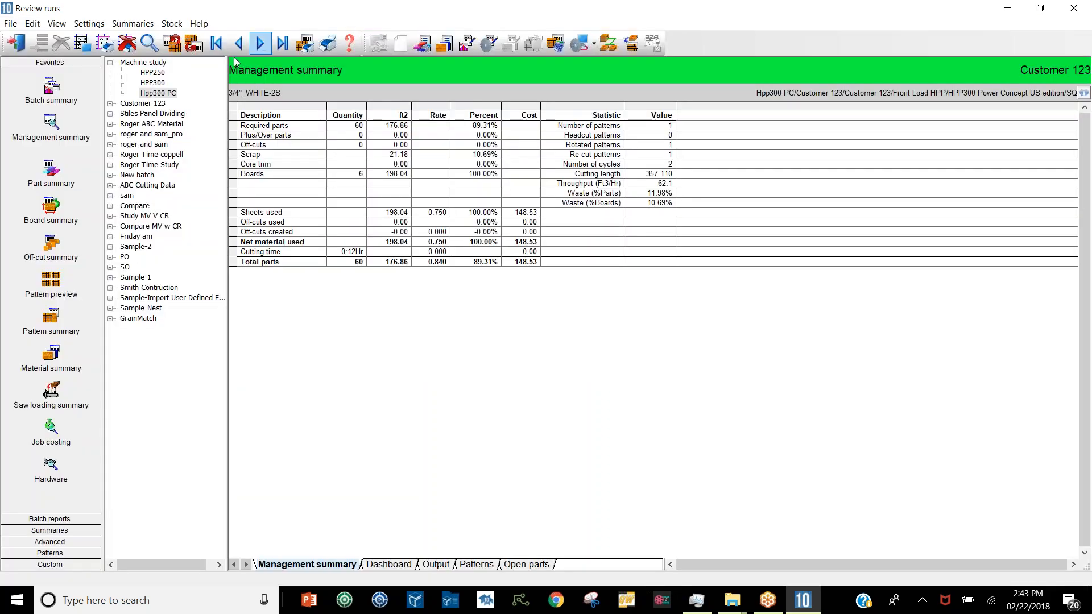
# - Open the summaries print settings and preview the full set of chosen default summaries
pyautogui.click(10, 24)
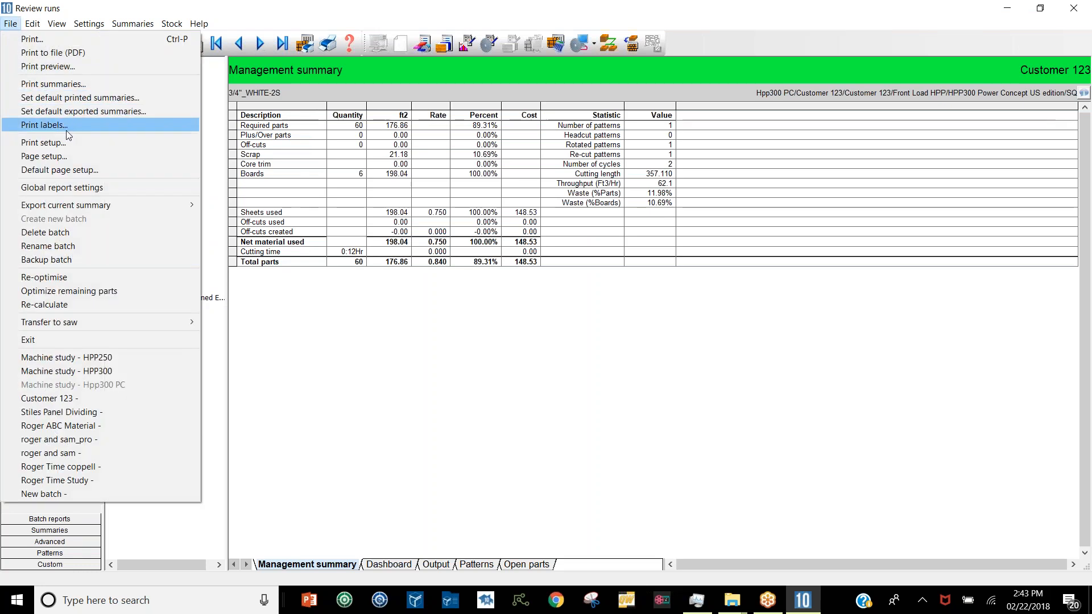
pyautogui.click(96, 87)
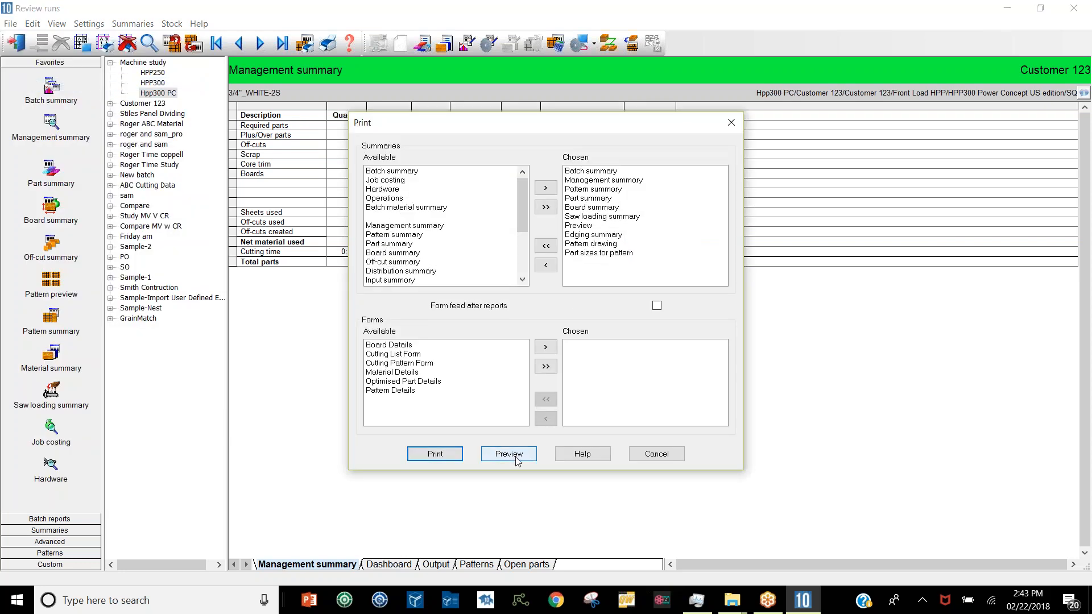
pyautogui.click(514, 455)
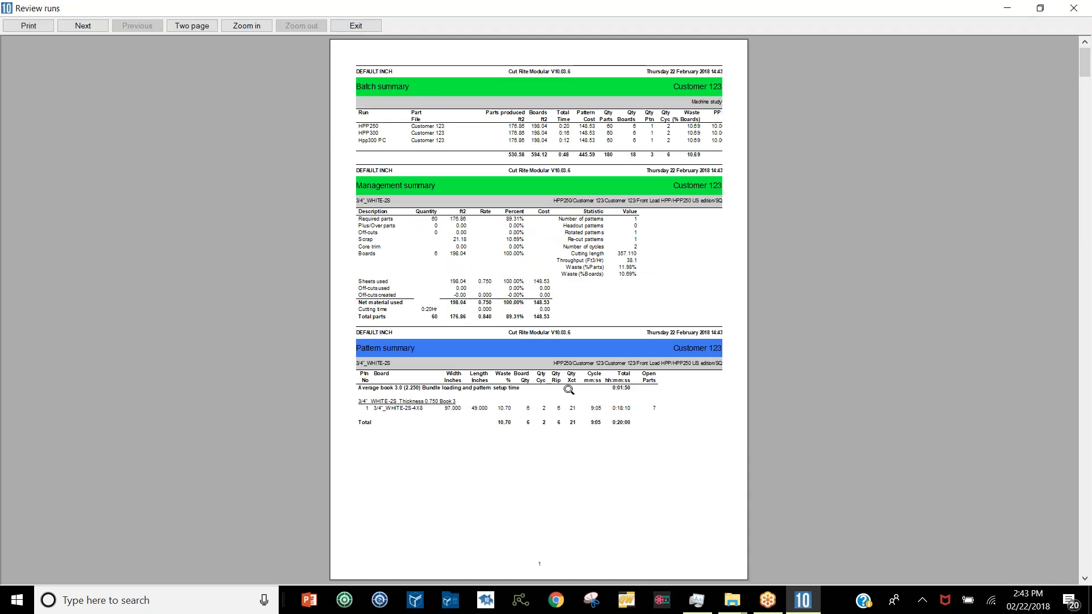
# - Print all pages of the previewed summaries with Microsoft Print to PDF, saving the output in Documents as Customer 123
pyautogui.click(29, 26)
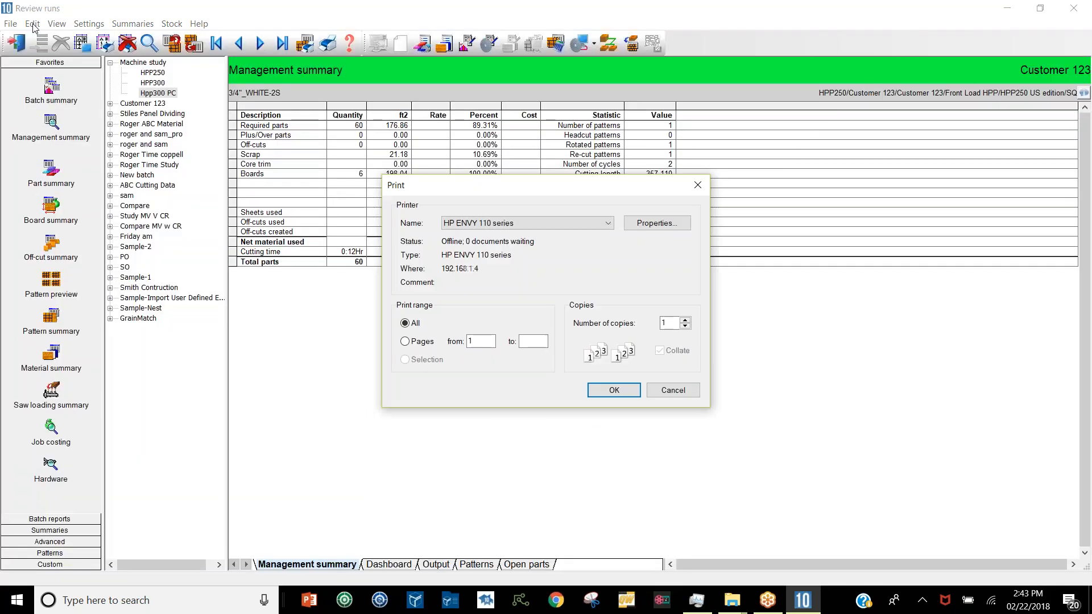
pyautogui.click(609, 223)
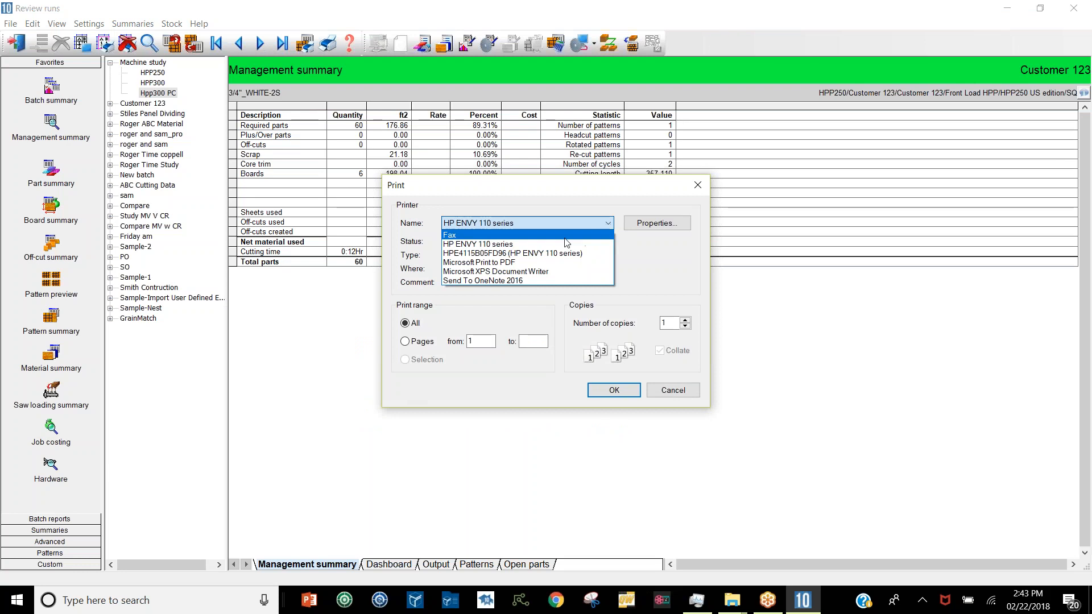
pyautogui.click(514, 263)
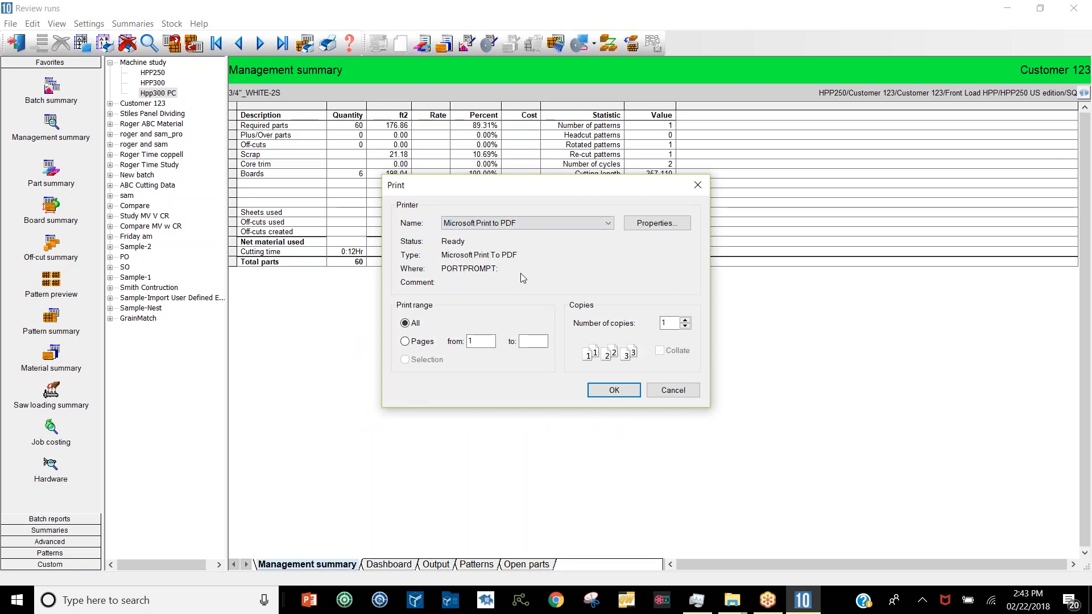
pyautogui.click(619, 390)
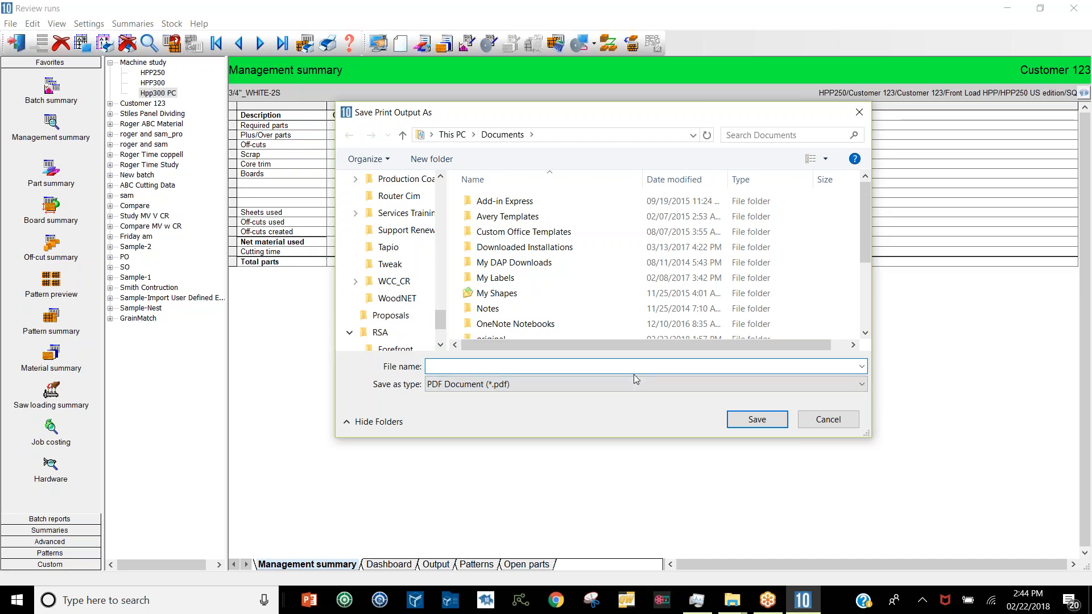
pyautogui.write('Customer 123')
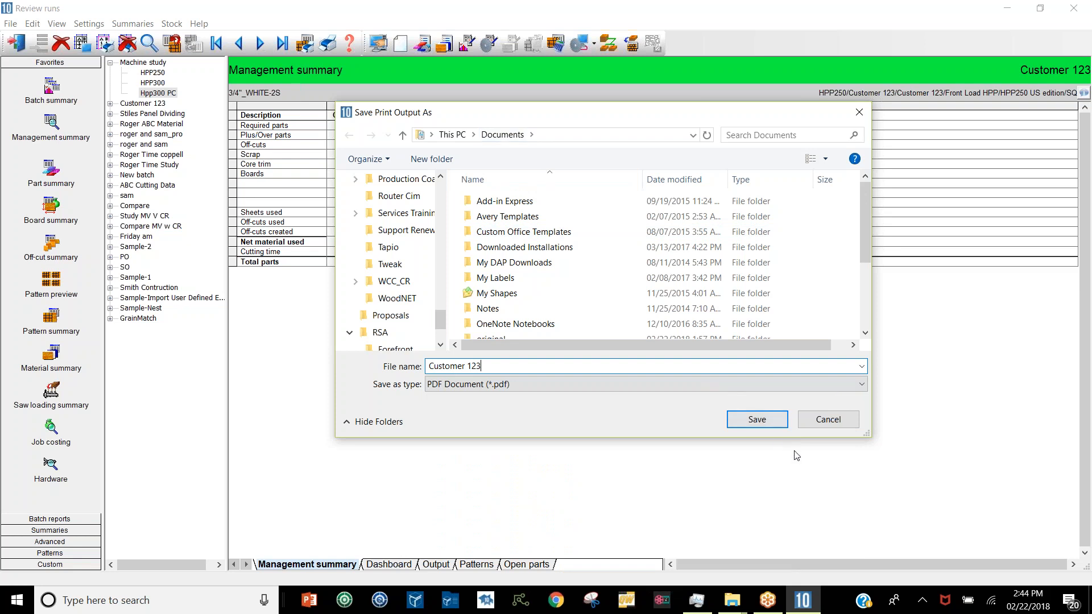
pyautogui.click(759, 420)
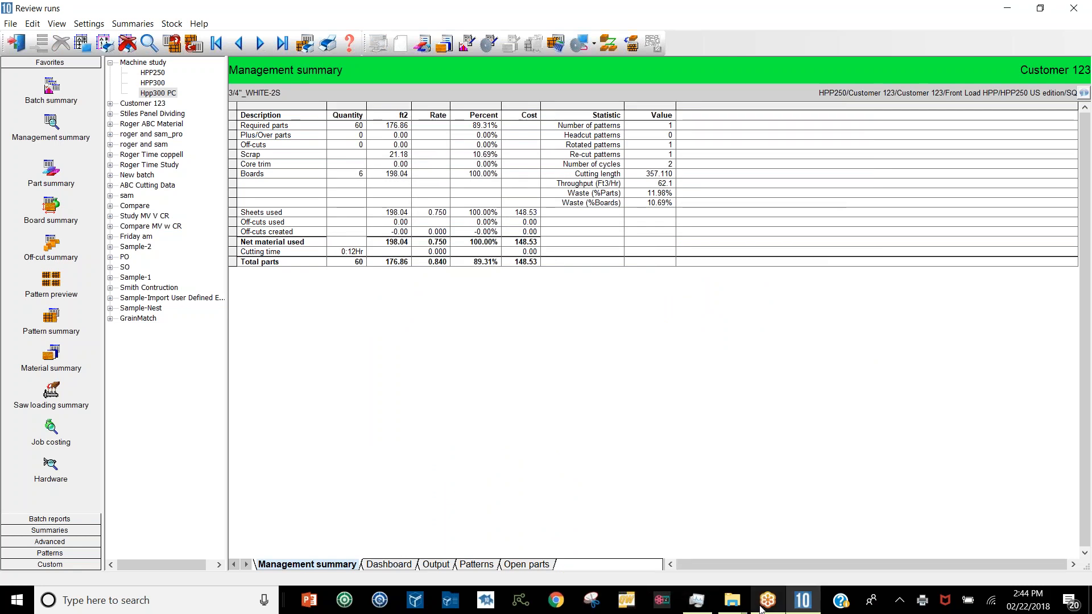
# - Switch to File Explorer, sort the Documents folder by date modified and open Customer 123.pdf
pyautogui.click(735, 607)
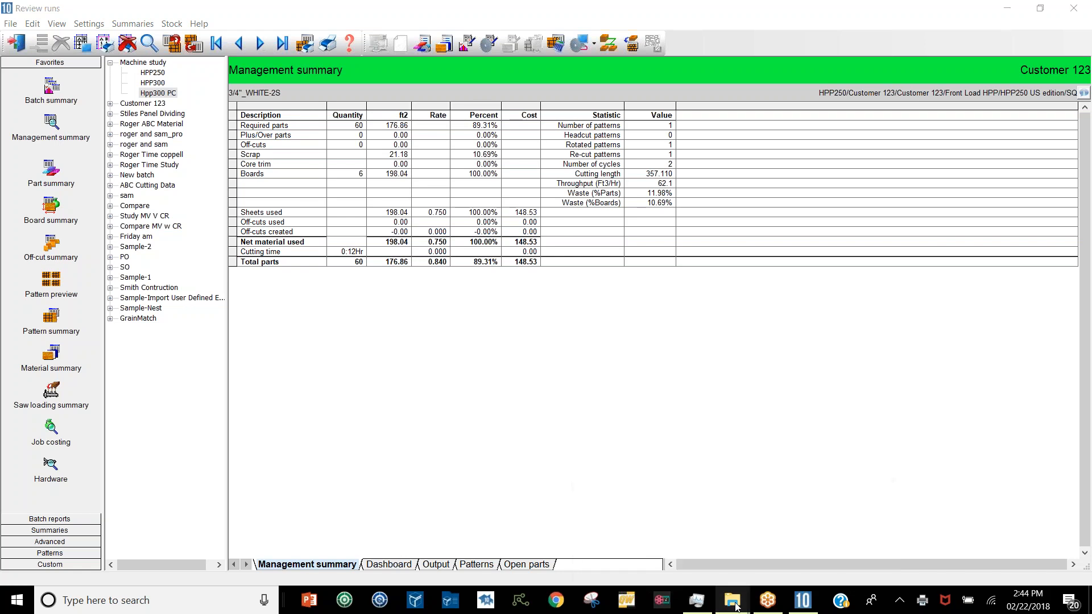
pyautogui.click(802, 529)
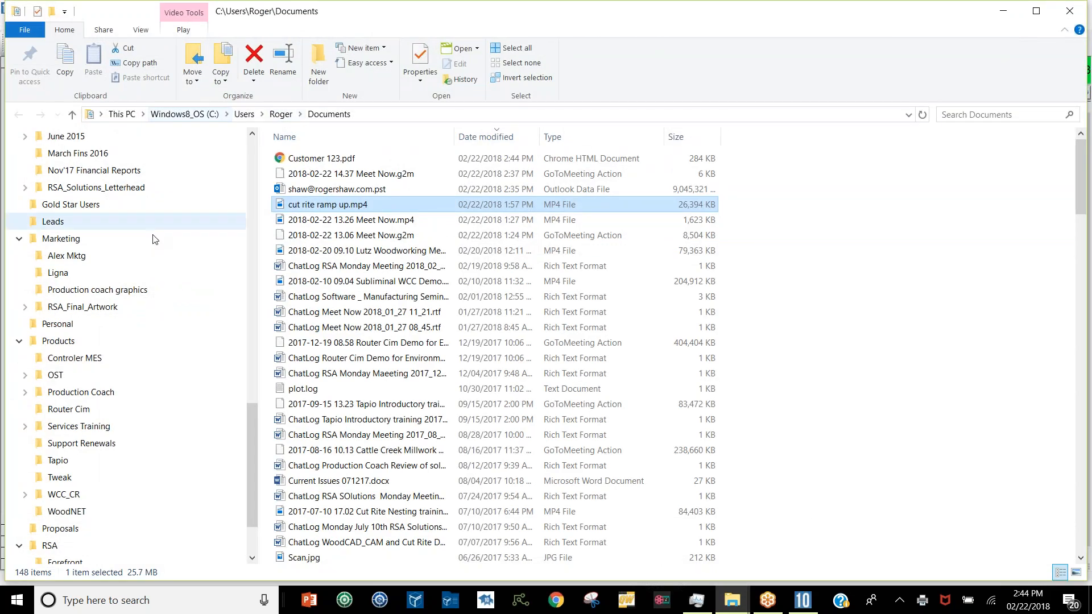
pyautogui.scroll(-1, 136, 436)
pyautogui.scroll(-1, 136, 436)
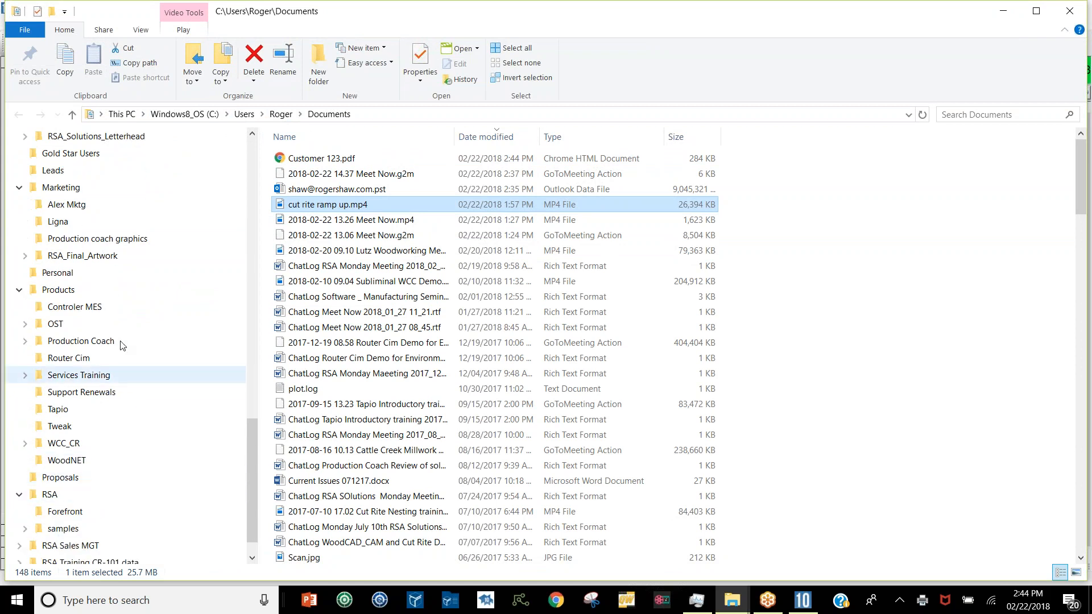
pyautogui.scroll(5, 92, 149)
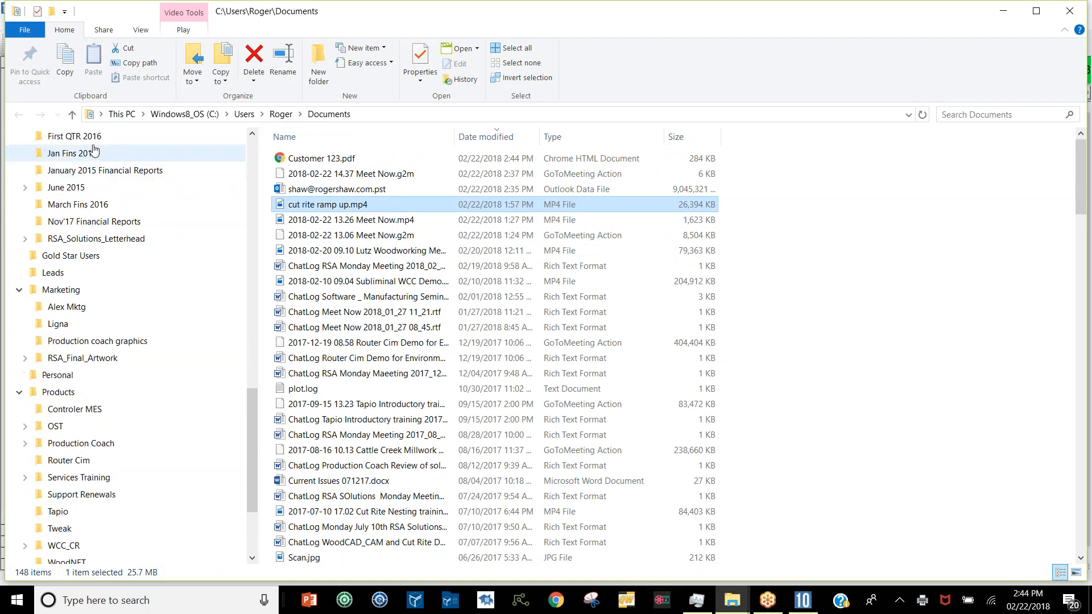
pyautogui.scroll(7, 92, 149)
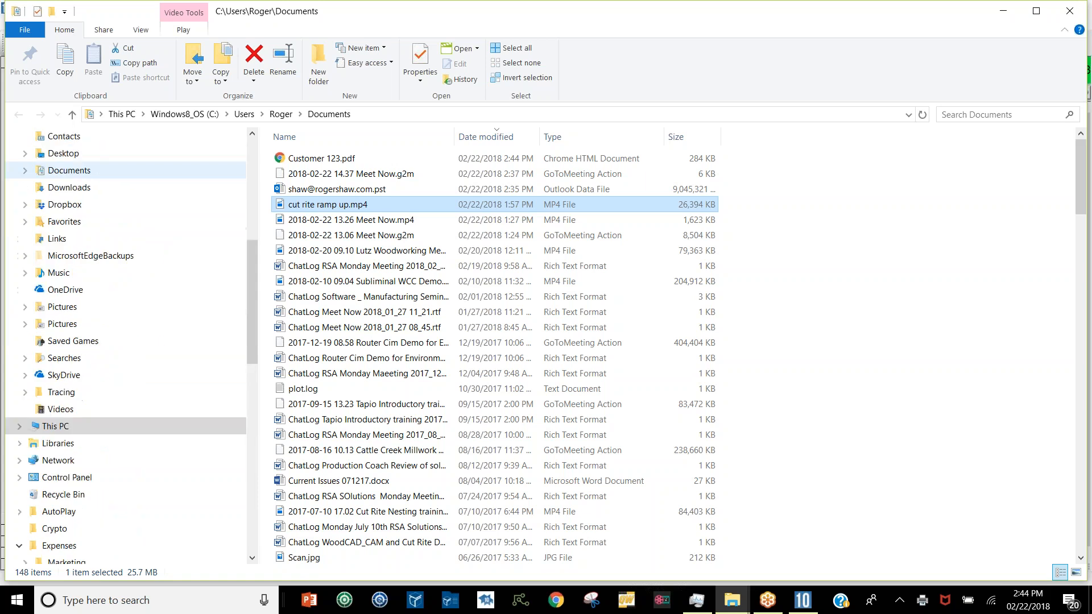
pyautogui.click(98, 173)
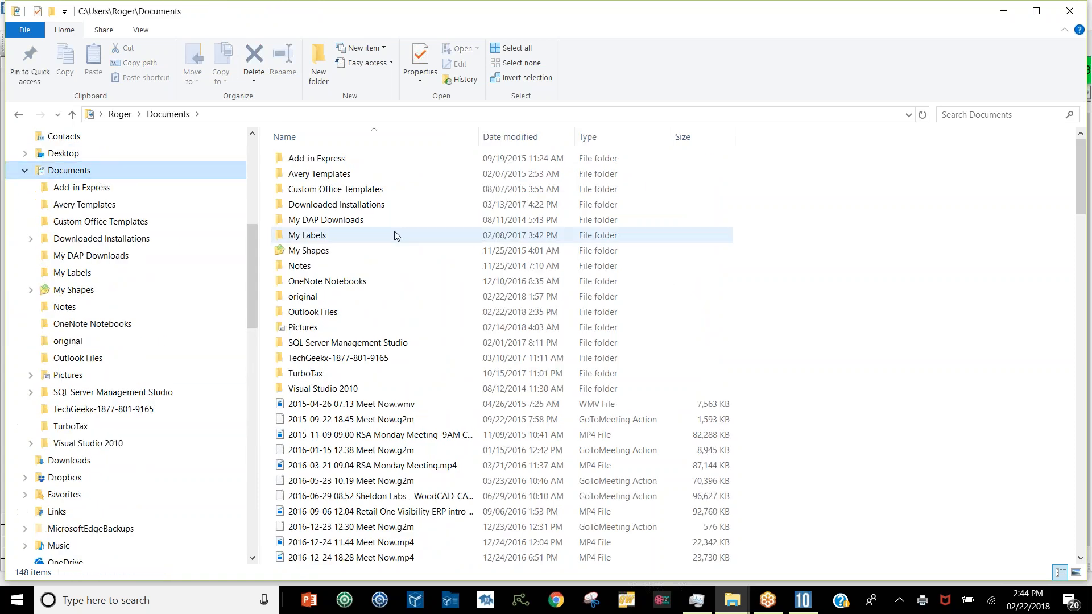
pyautogui.click(531, 135)
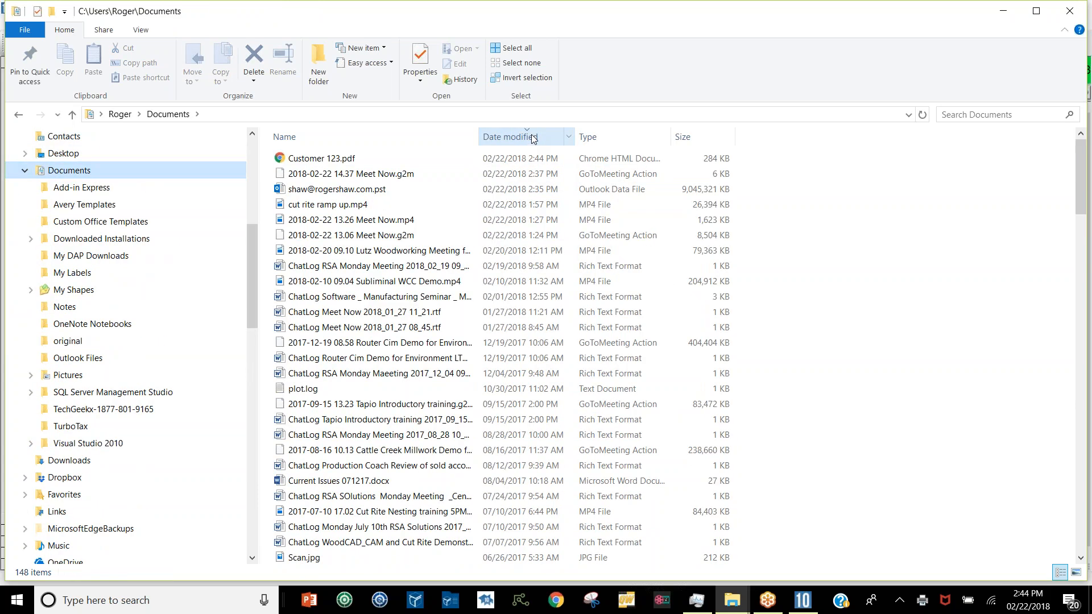
pyautogui.doubleClick(359, 160)
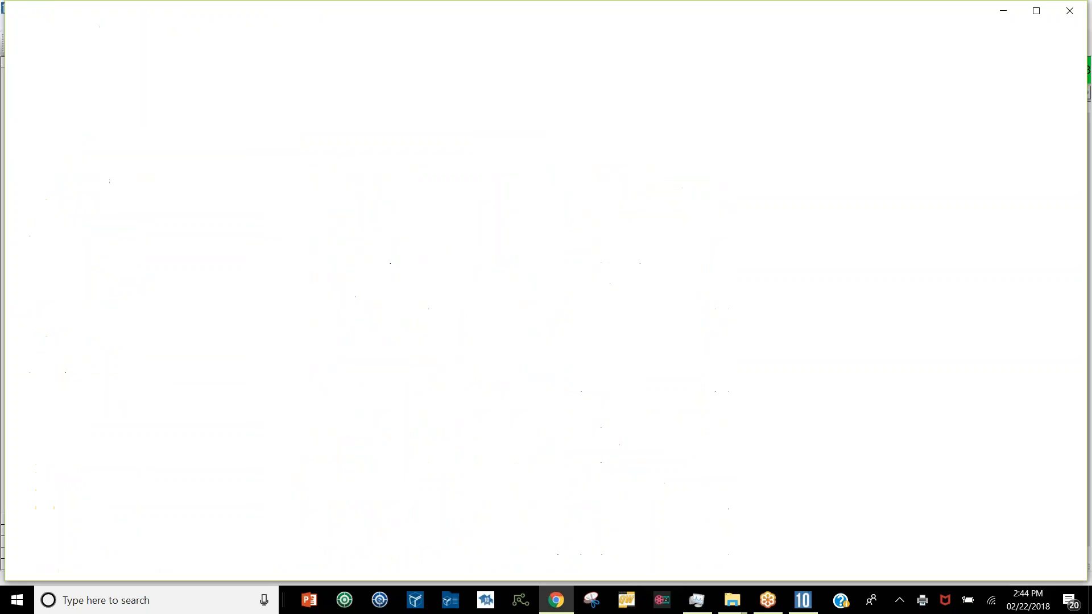